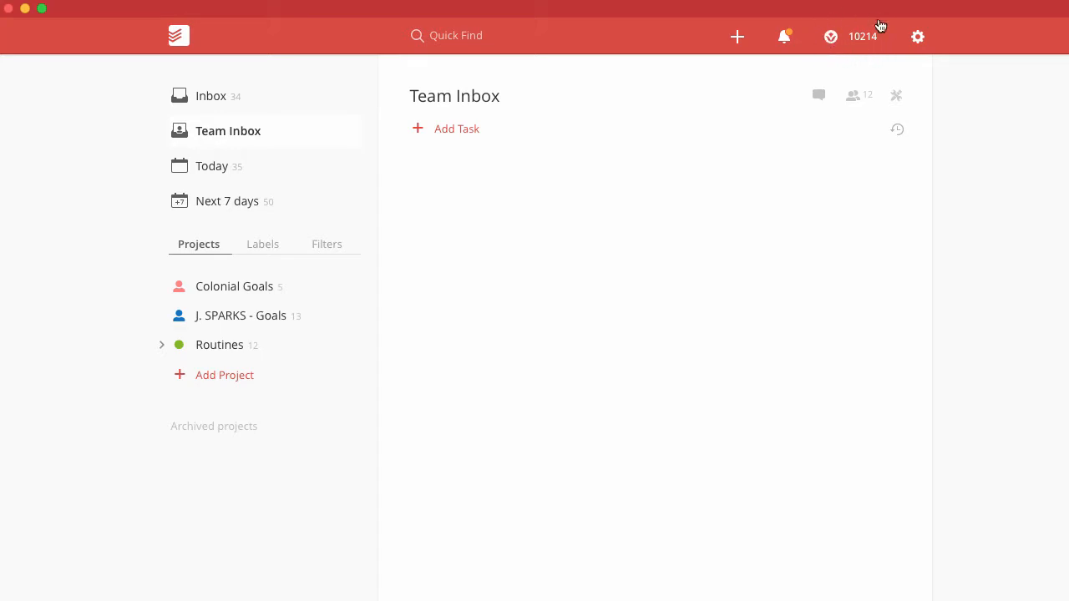
left_click(918, 38)
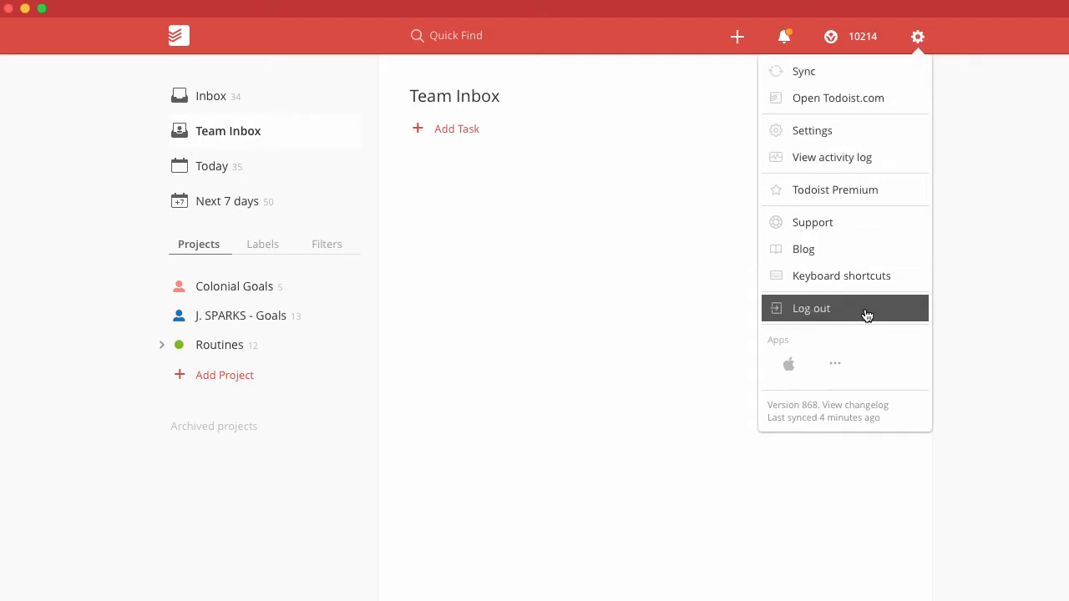
left_click(558, 212)
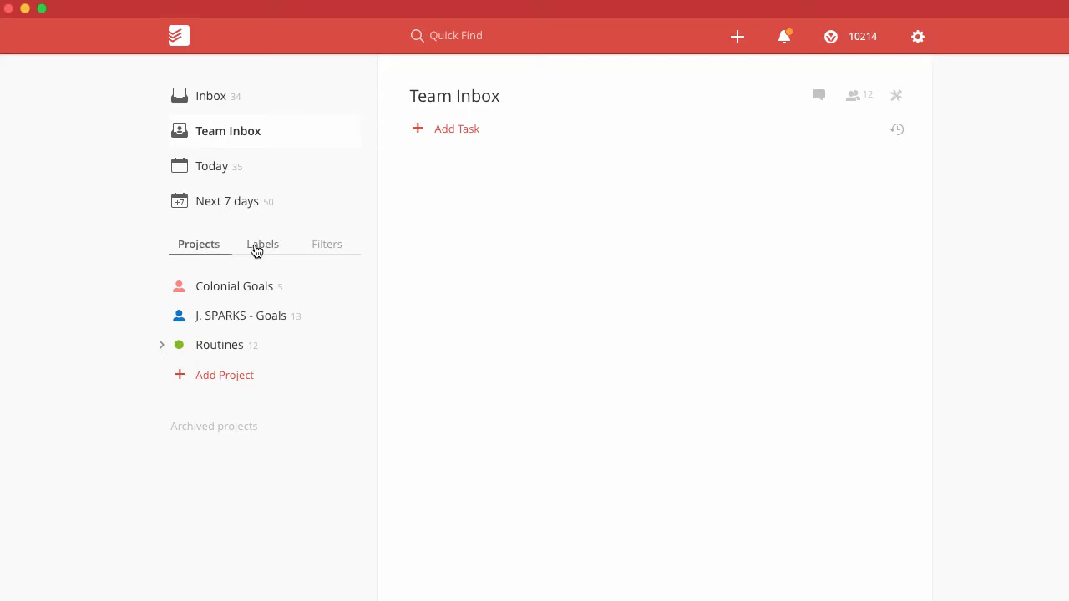
left_click(256, 248)
left_click(317, 250)
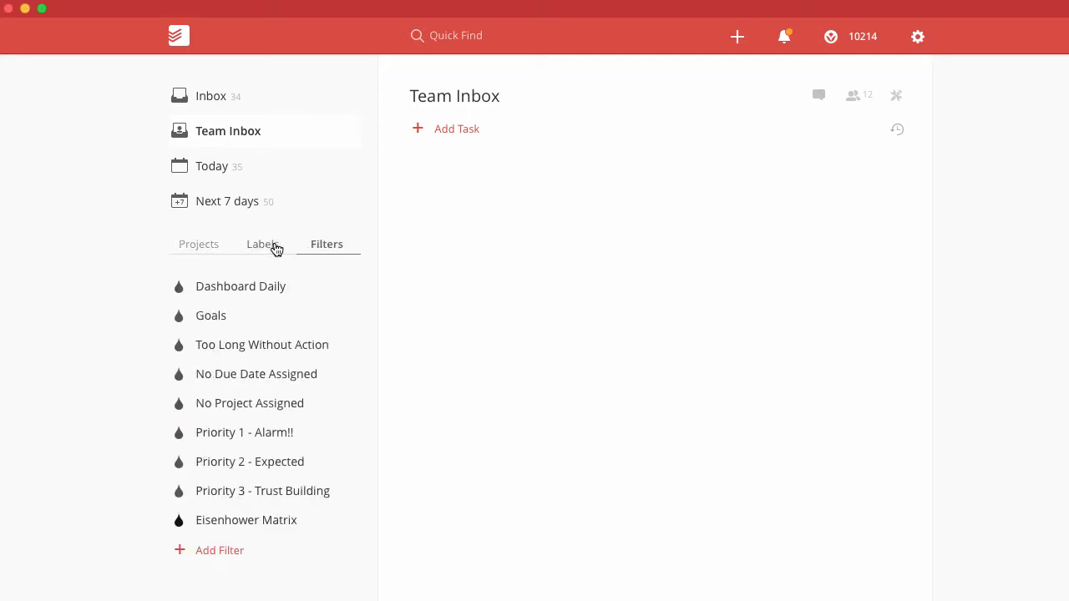
left_click(269, 246)
left_click(210, 249)
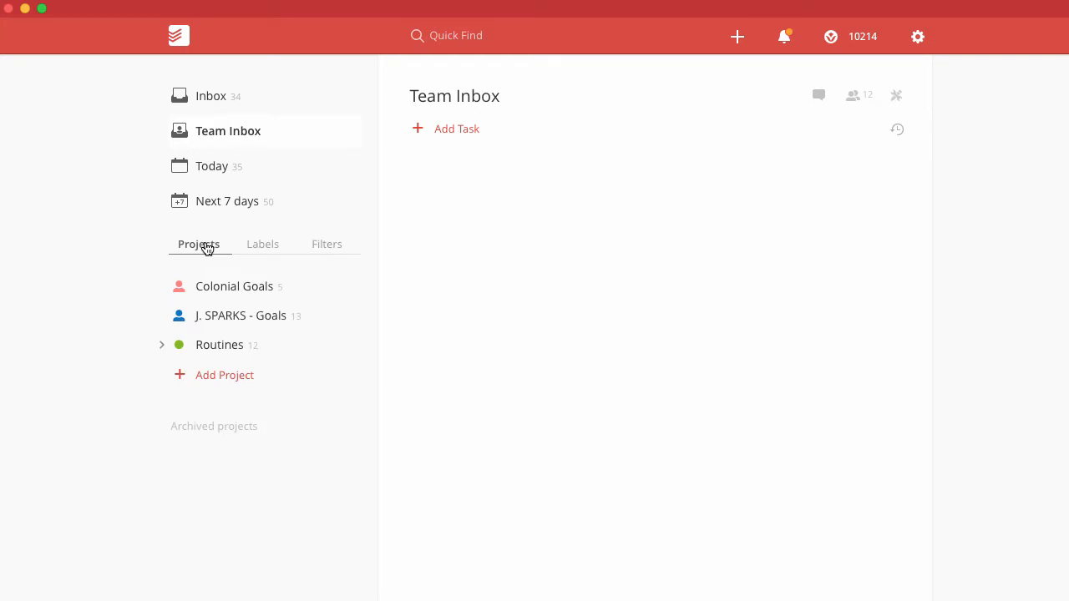
Open the Colonial Goals project and expand the "Increase RightNow Media usage by 200% (Double)" goal to show its subtasks.
left_click(220, 288)
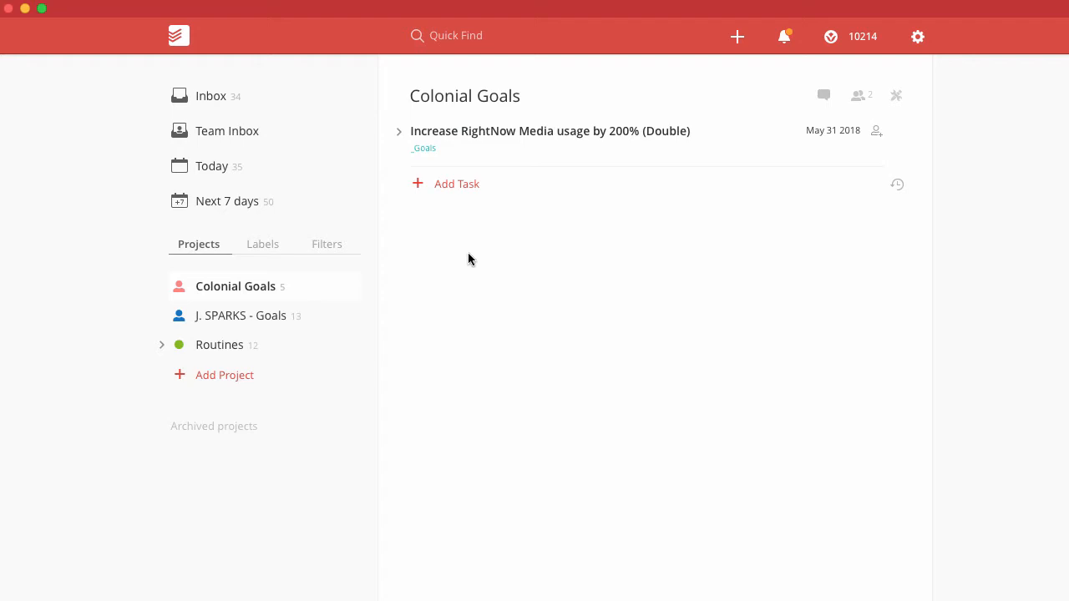
left_click(398, 133)
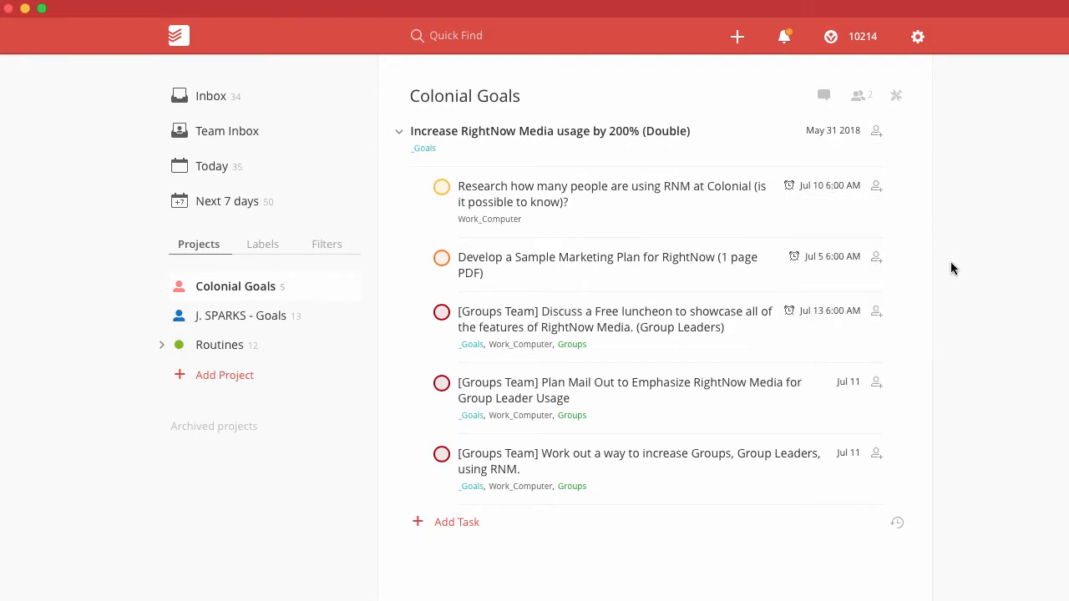
mouse_move(850, 253)
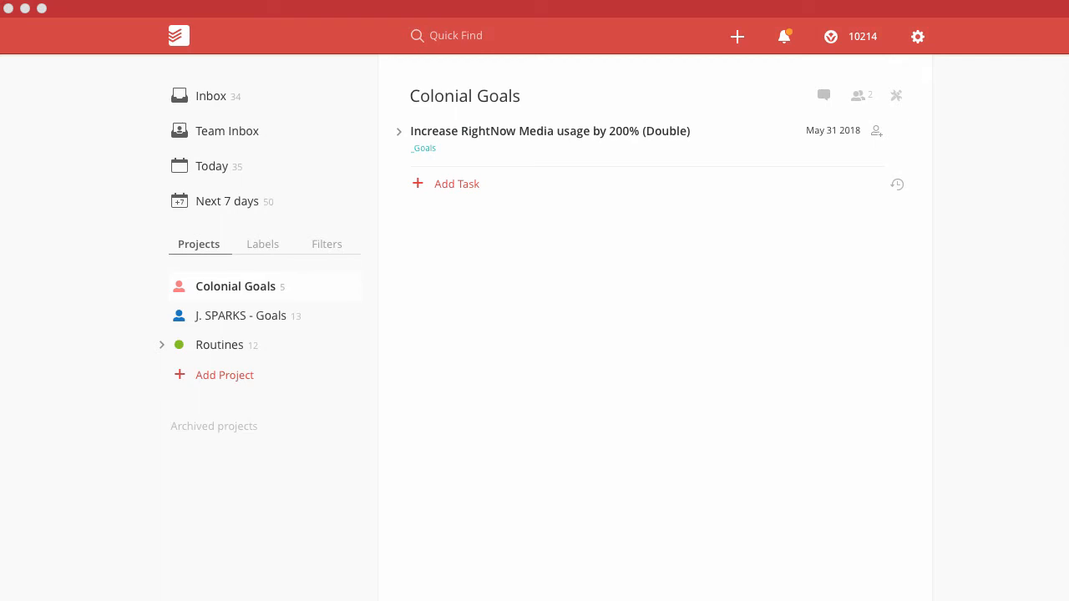
left_click(453, 190)
left_click(460, 195)
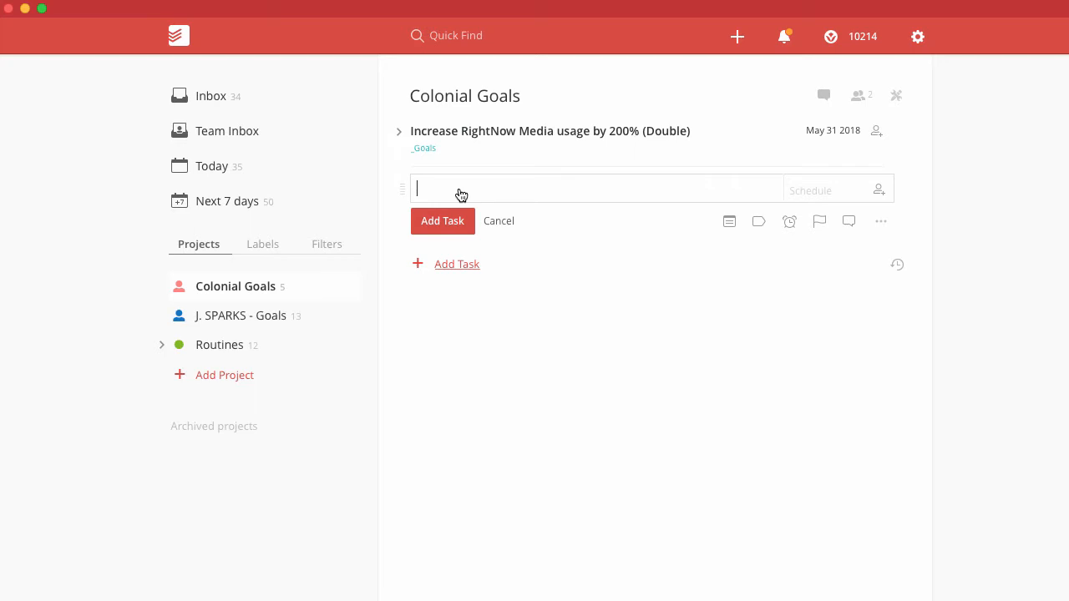
type("Double the Retention of Vi")
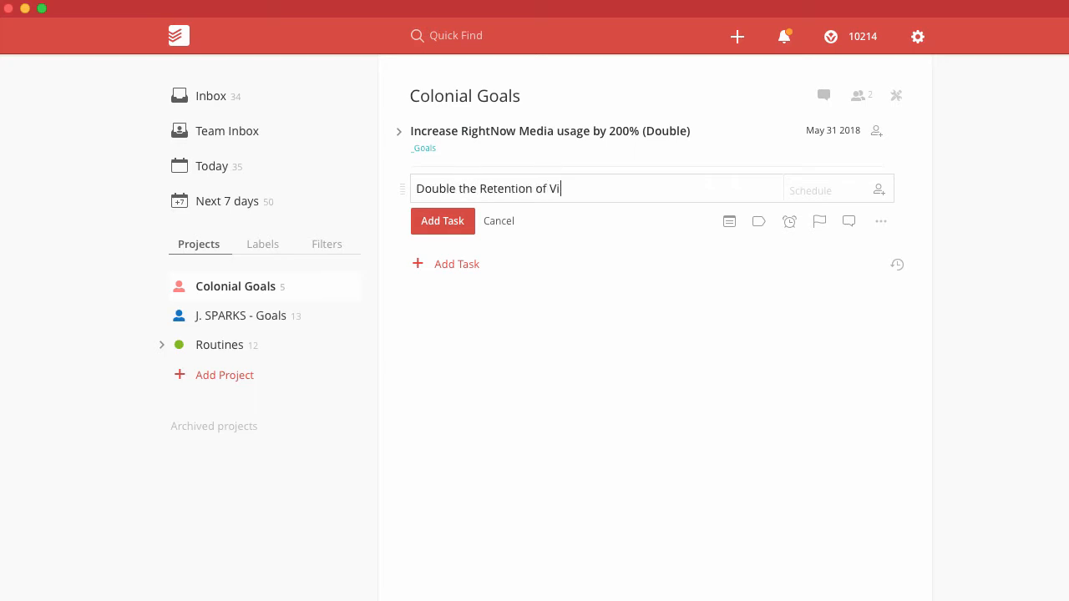
type("sitory")
key("BackSpace")
type("s at Church")
left_click(427, 223)
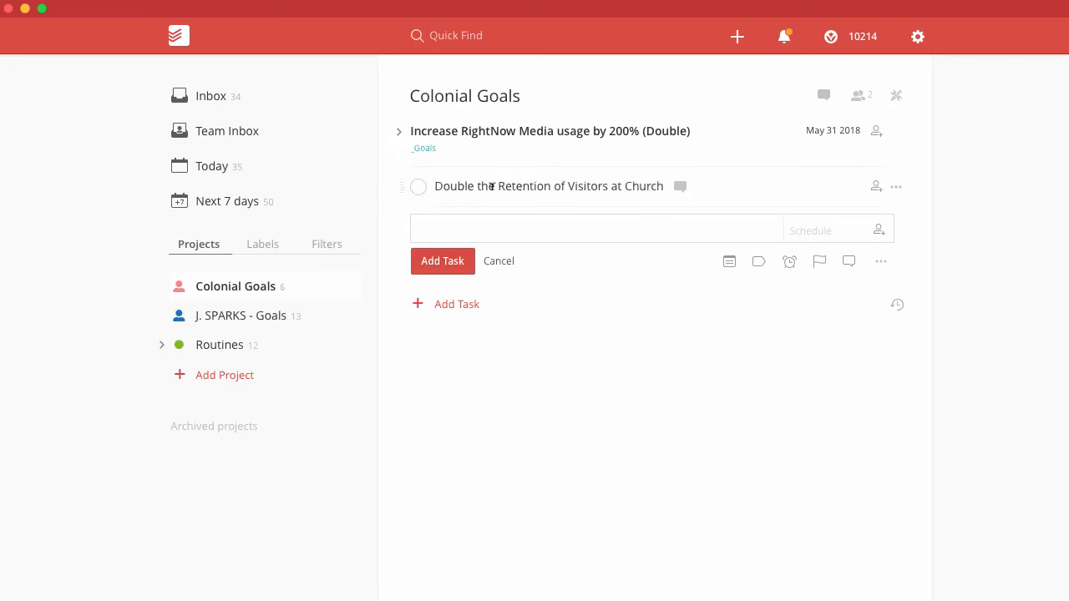
left_click(486, 186)
left_click(440, 227)
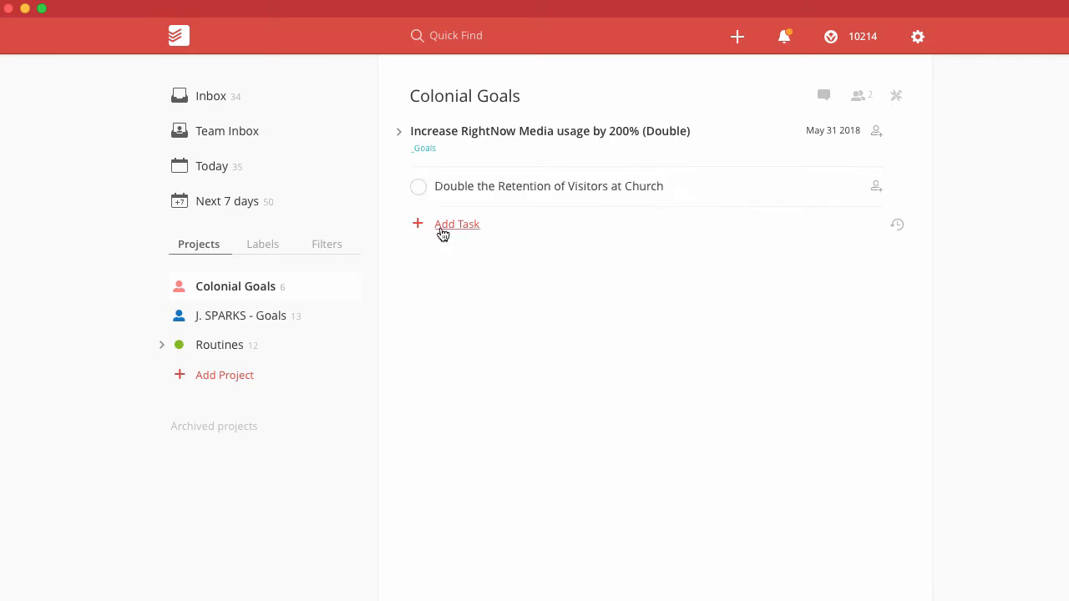
left_click(418, 187)
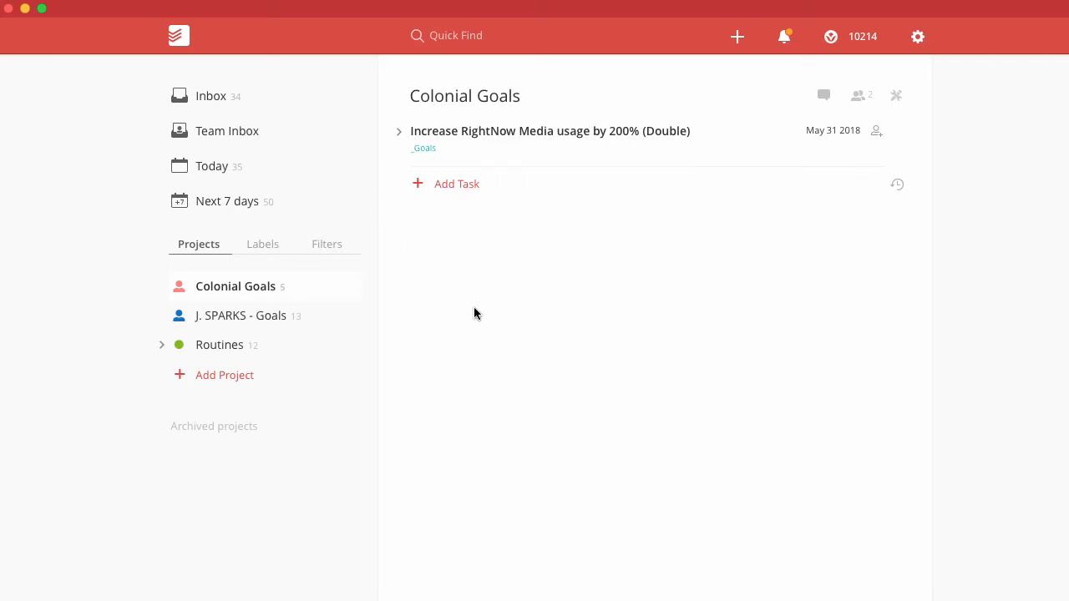
Add a task named "Double Retention of Visitors" to the Colonial Goals project.
left_click(473, 185)
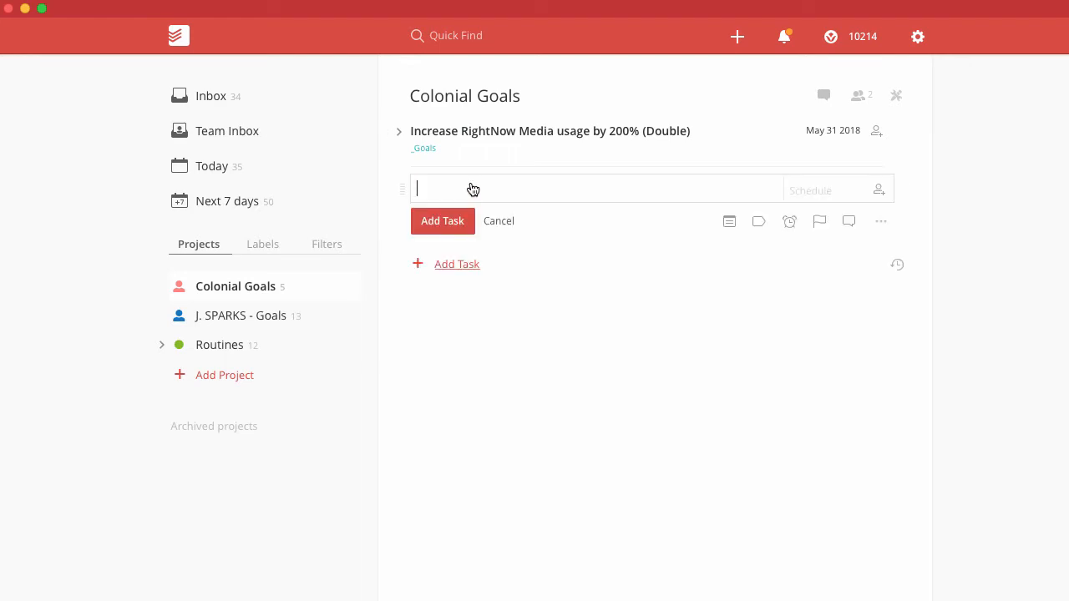
type("Double R")
type("etention of Visitors")
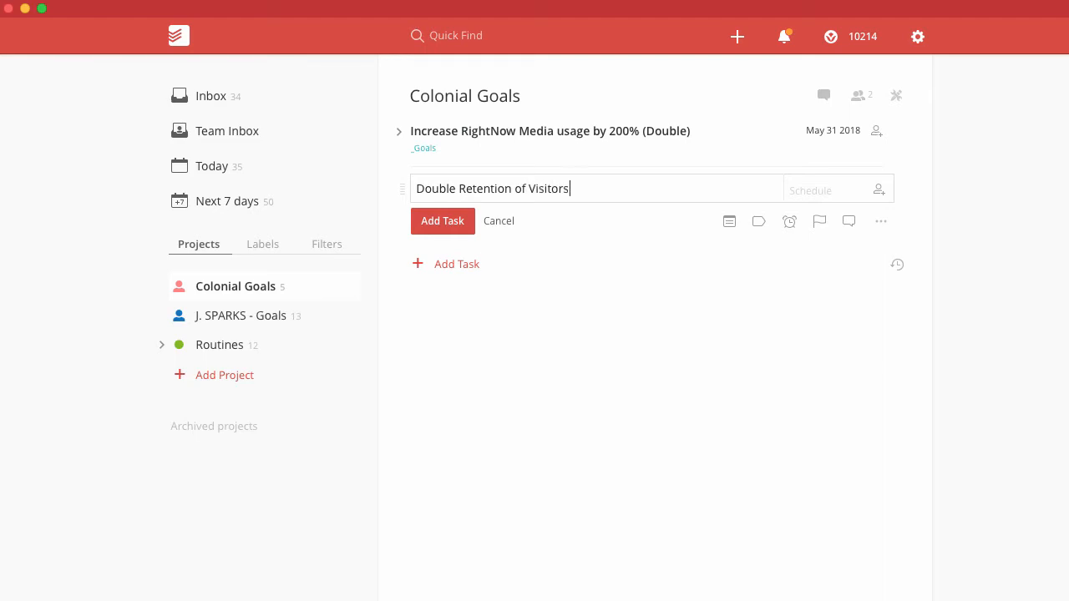
left_click(432, 220)
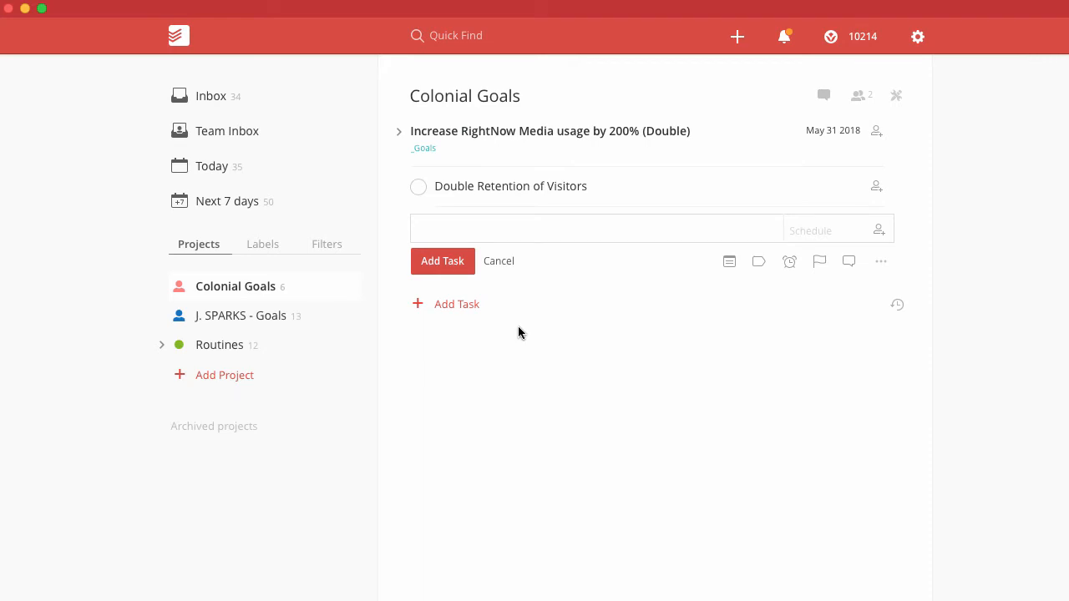
Make the new task a bold heading without a checkbox by changing its text to "* !!Double Retention of Visitors!!".
left_click(536, 187)
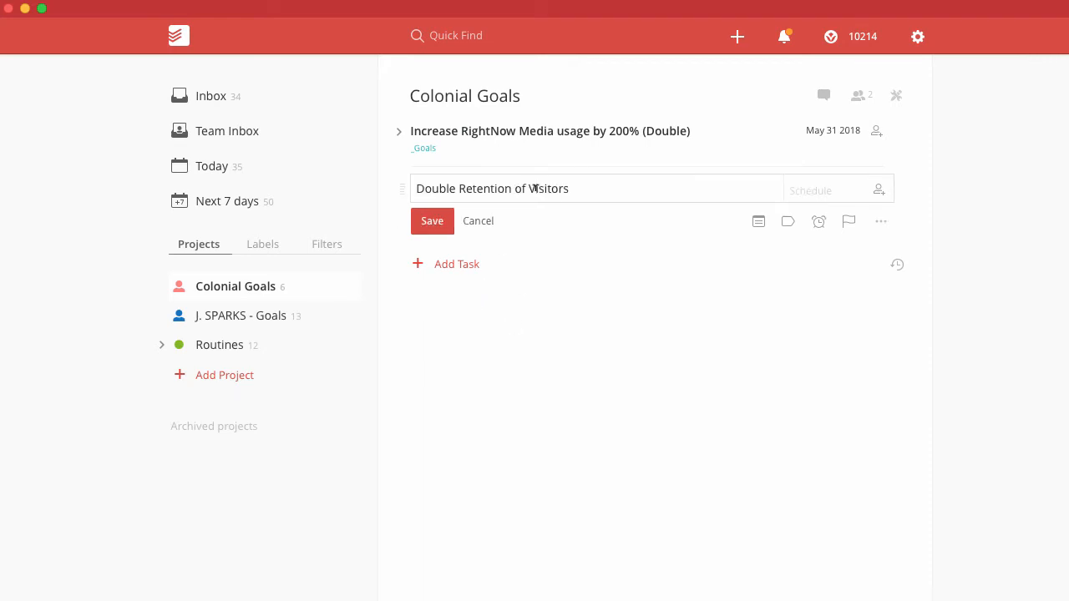
left_click(416, 187)
type("*")
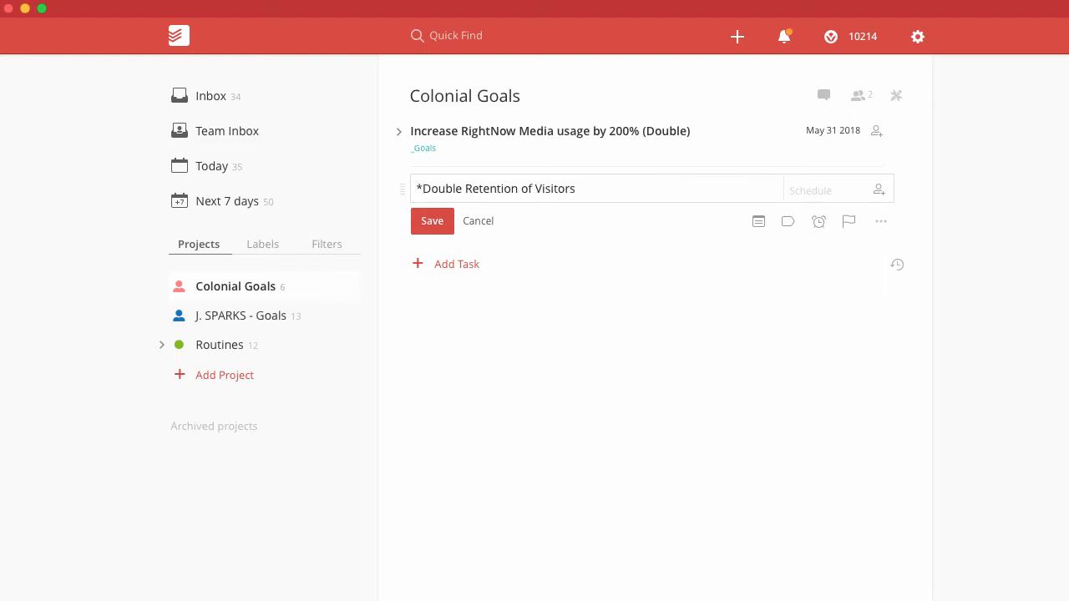
type(" !!")
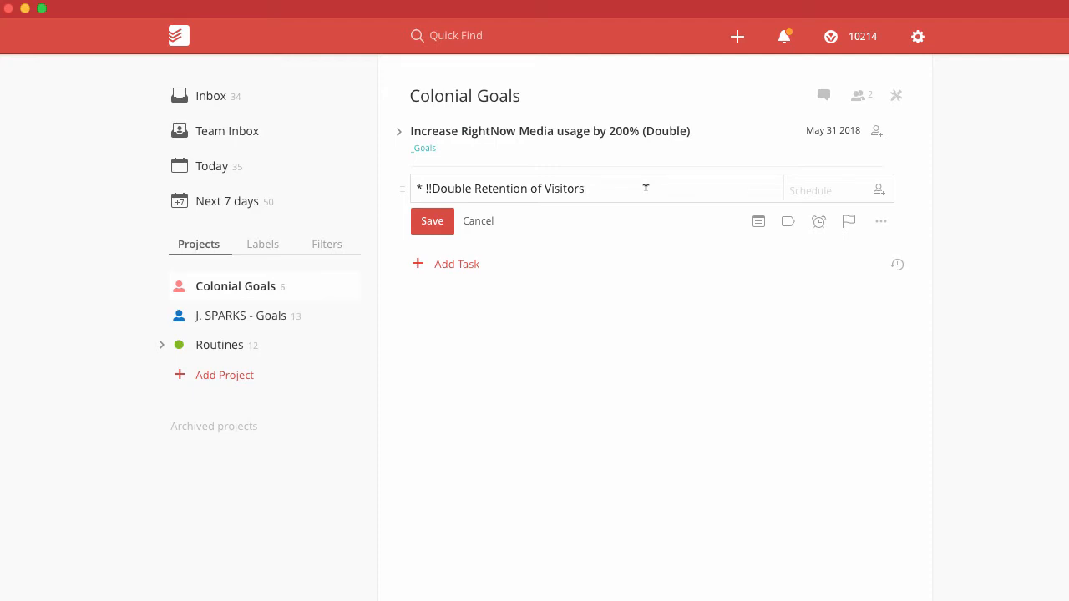
type("!!")
left_click(431, 222)
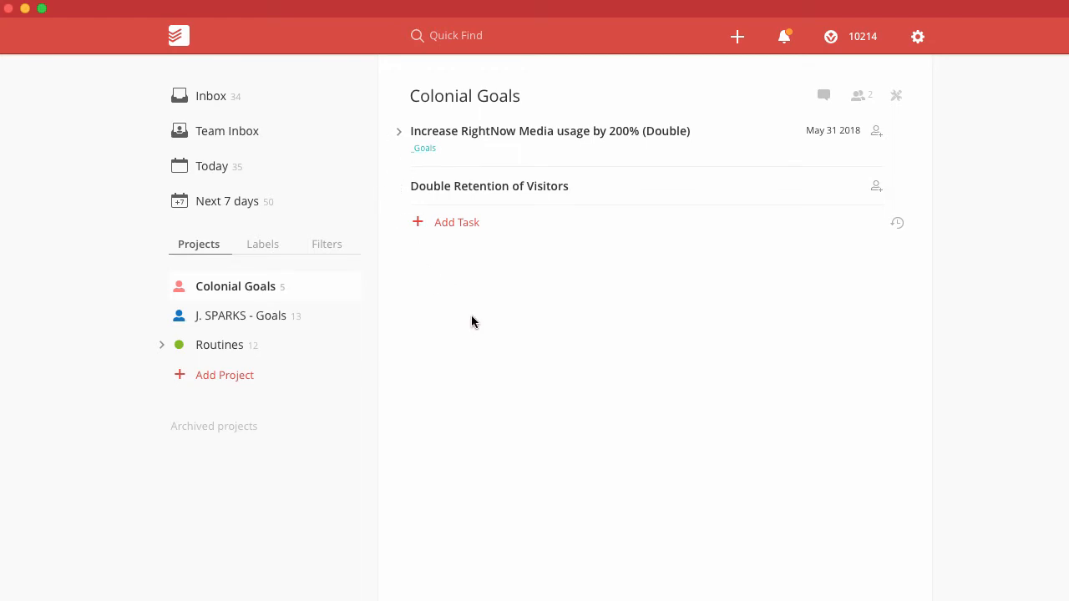
Add the tasks "Research current trends" and "Interview recent attendees" below the Double Retention of Visitors heading.
left_click(464, 229)
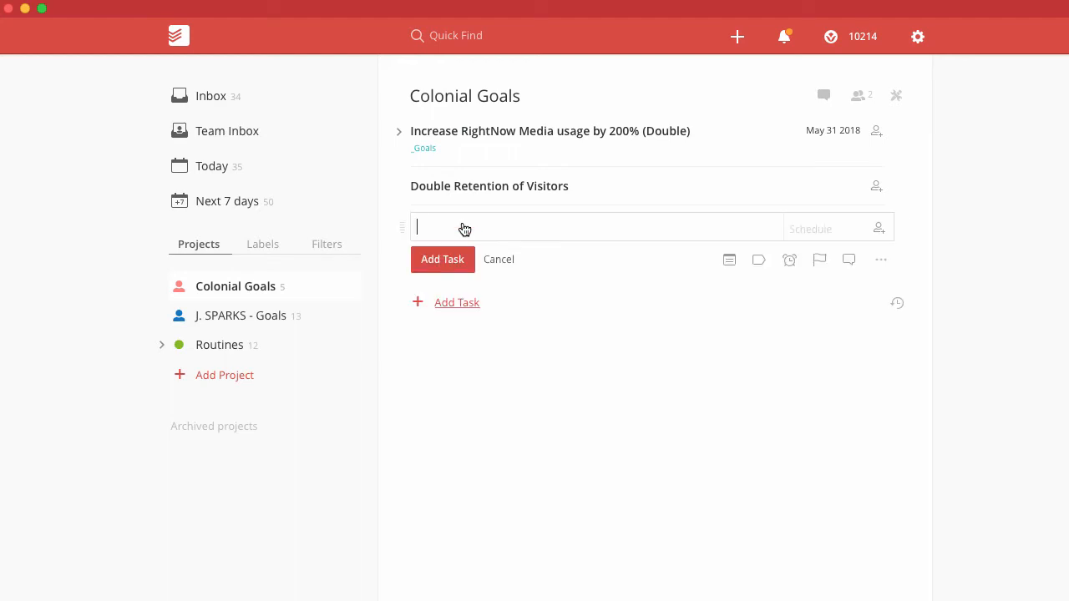
type("Research current trends")
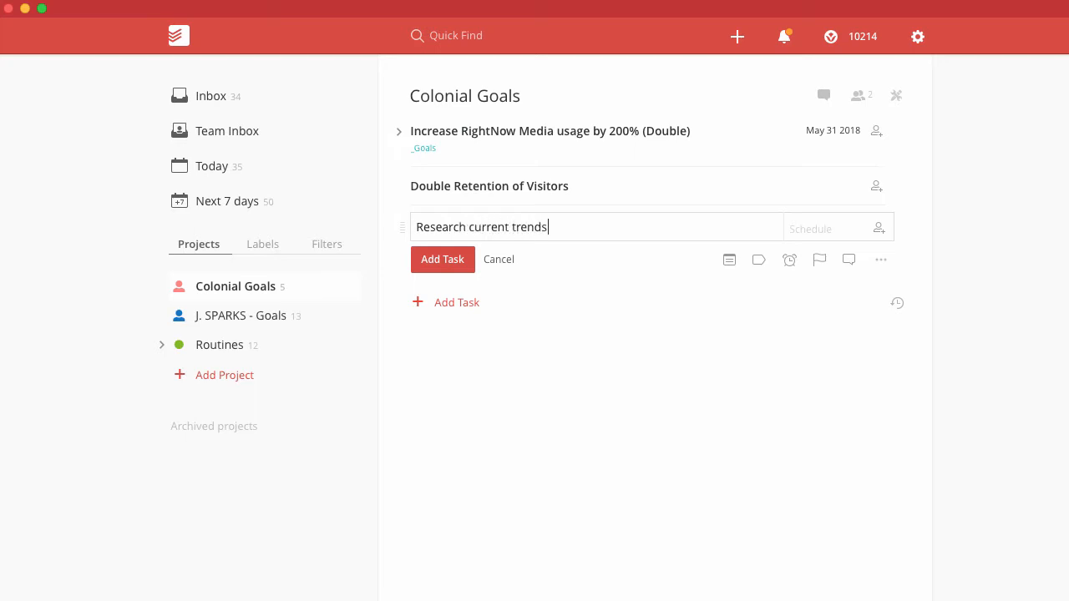
key("Return")
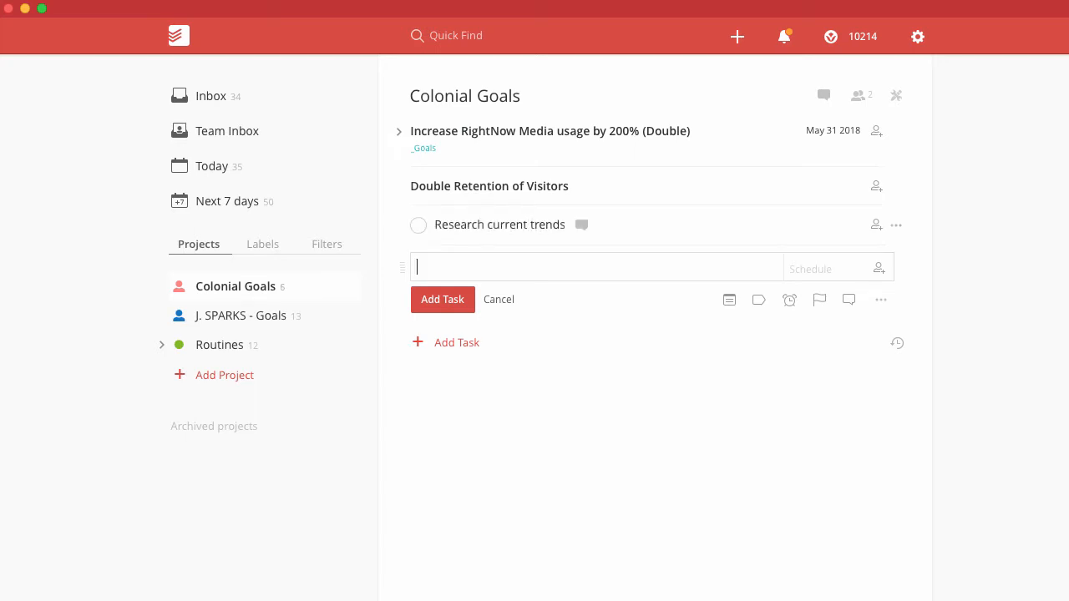
type("Interview recent attendees")
key("Return")
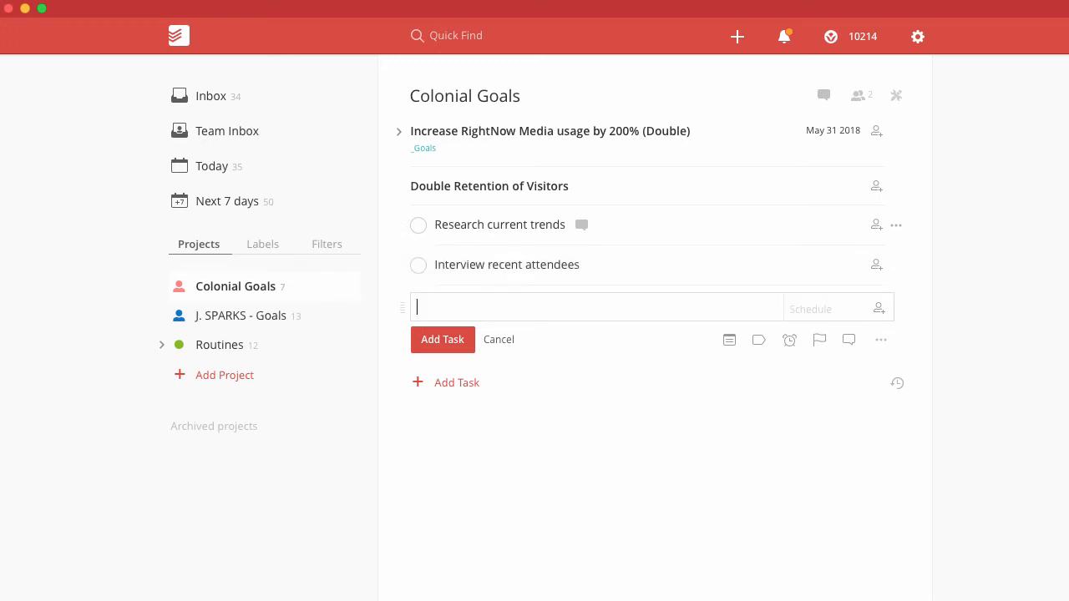
Add the tasks "Create survey for visitors" and "Send survey for visitors", and end task entry.
type("Create survey for visitors")
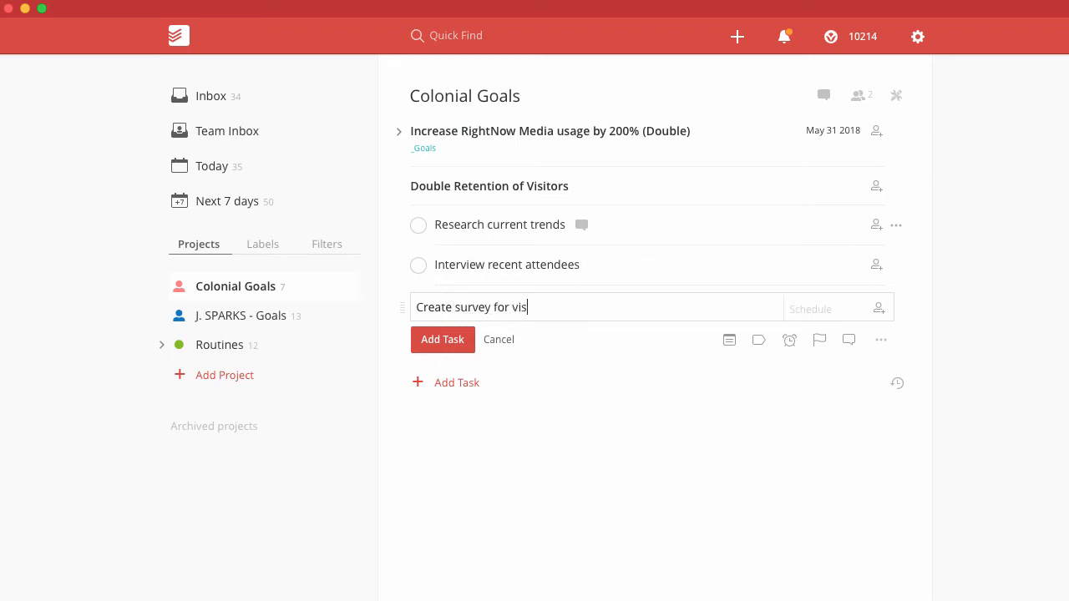
key("Return")
type("Se")
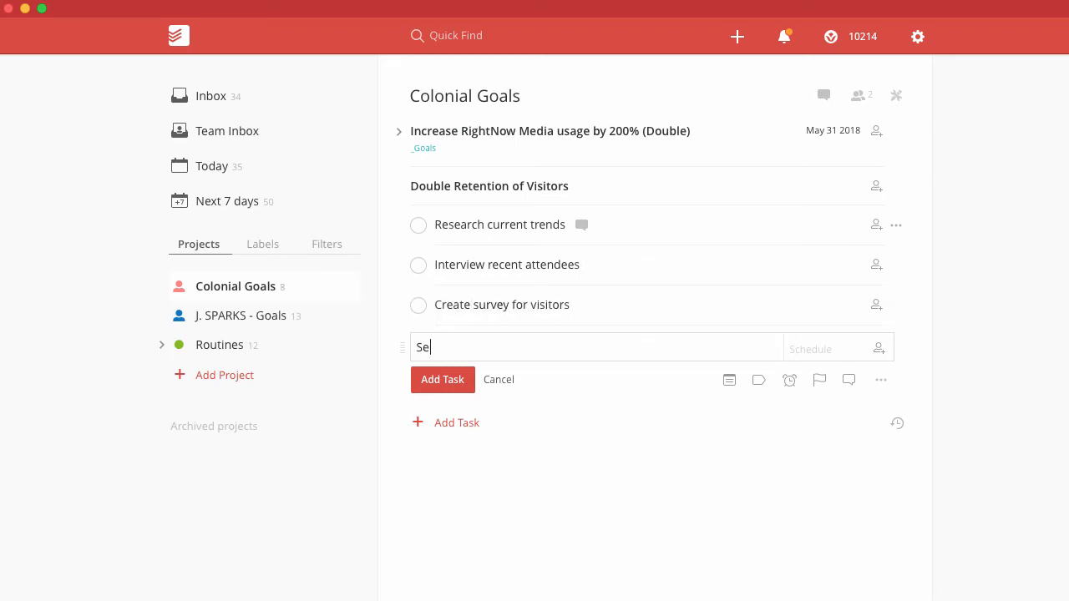
type("nd survey for visito")
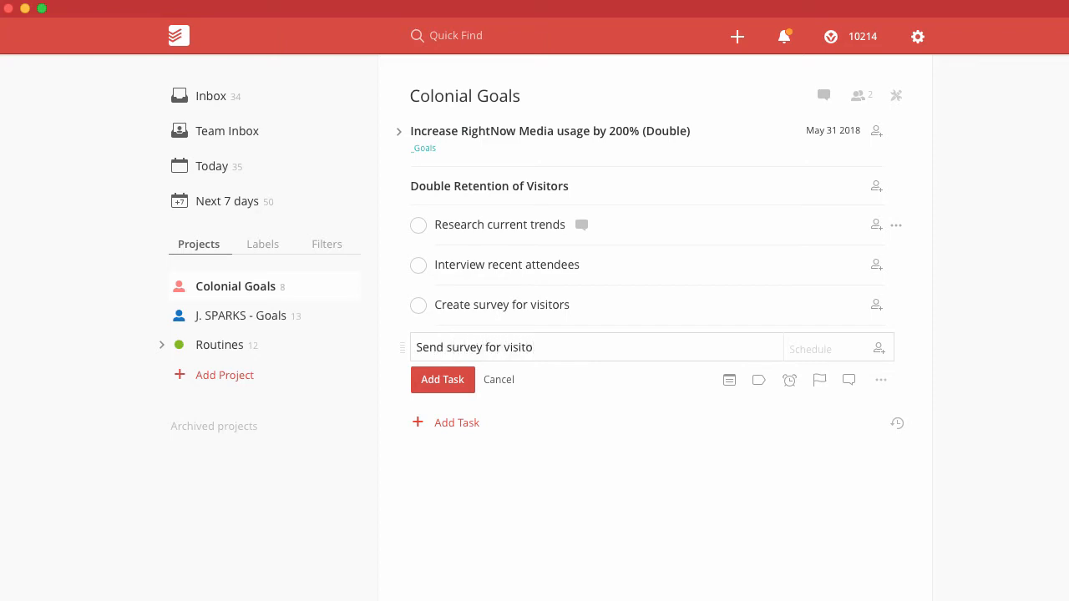
type("rs")
key("Return")
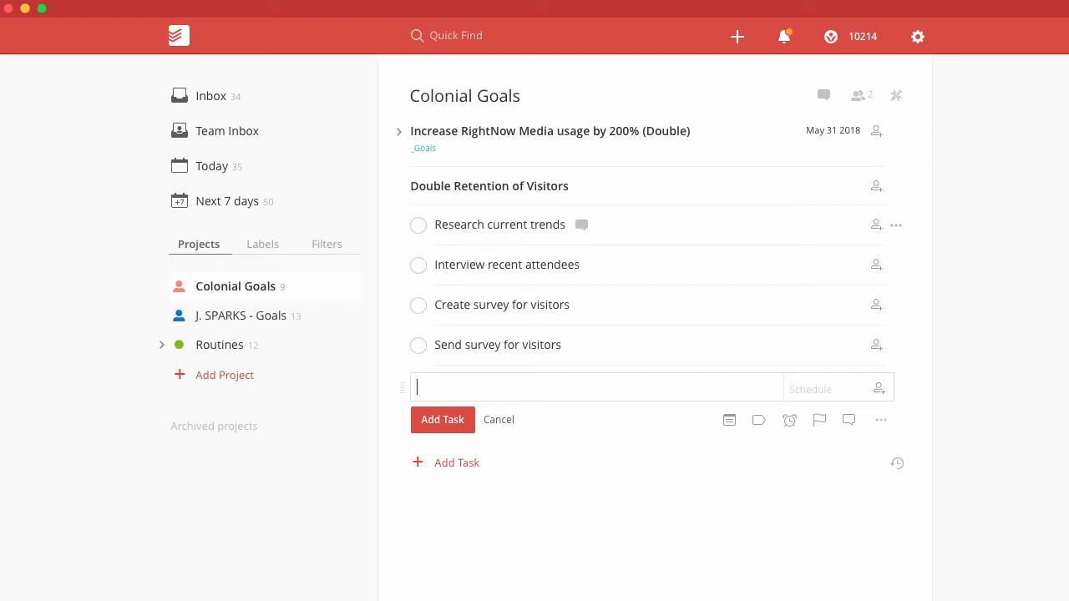
left_click(500, 422)
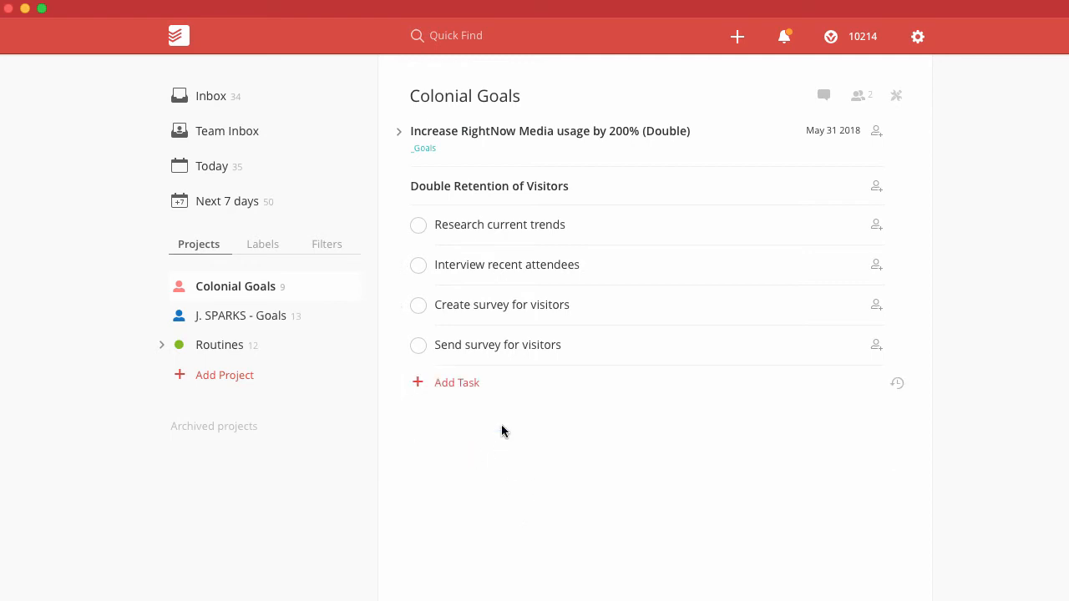
Indent the four research, interview and survey tasks as subtasks of Double Retention of Visitors, and collapse that goal.
mouse_move(410, 219)
left_click_drag(402, 226, 422, 227)
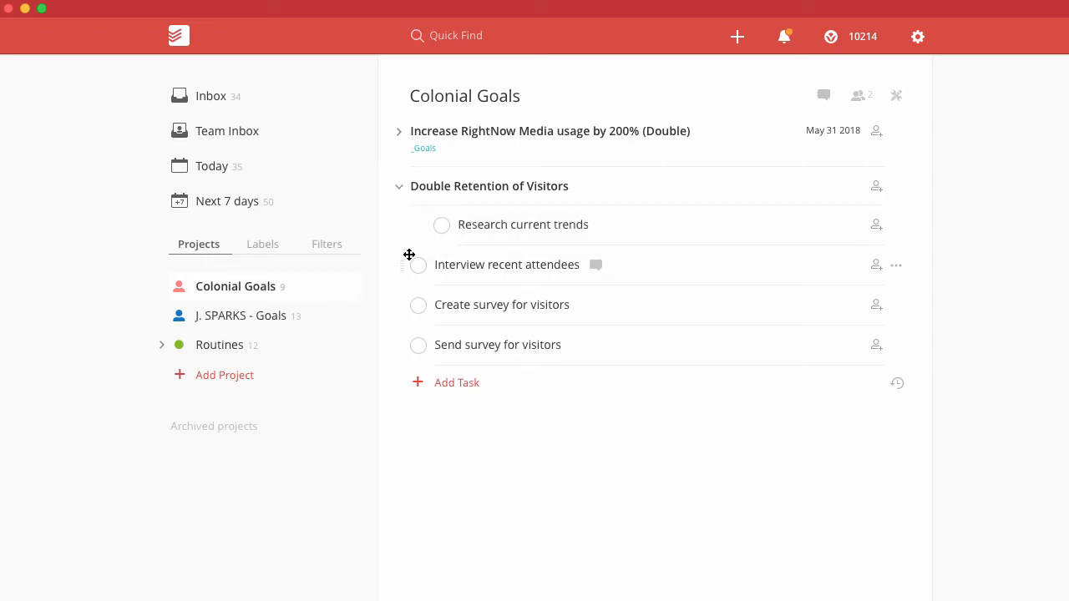
left_click_drag(401, 267, 422, 303)
left_click_drag(400, 346, 423, 345)
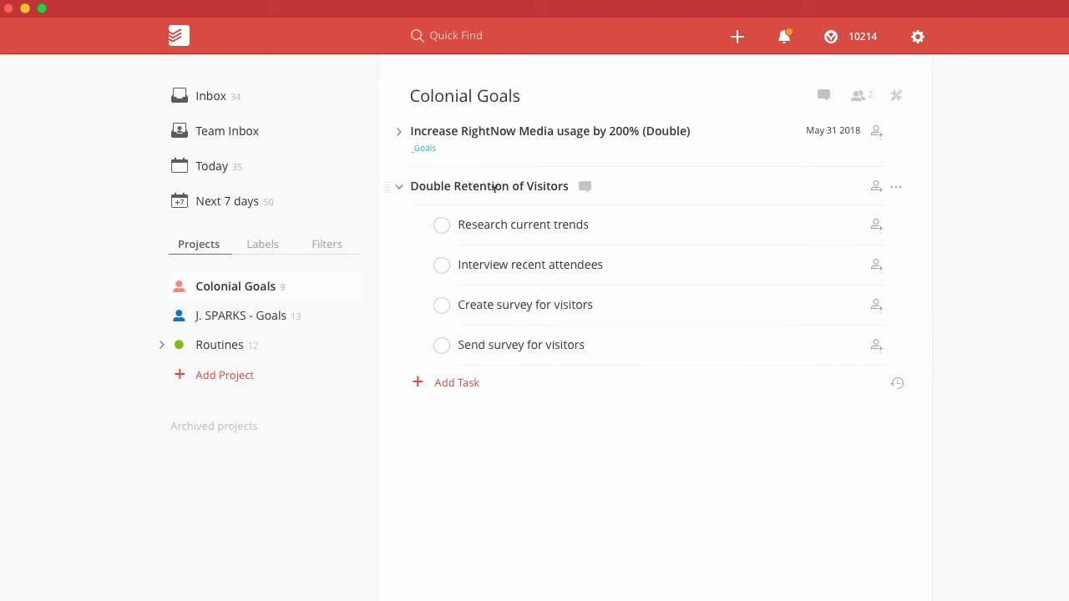
left_click(398, 188)
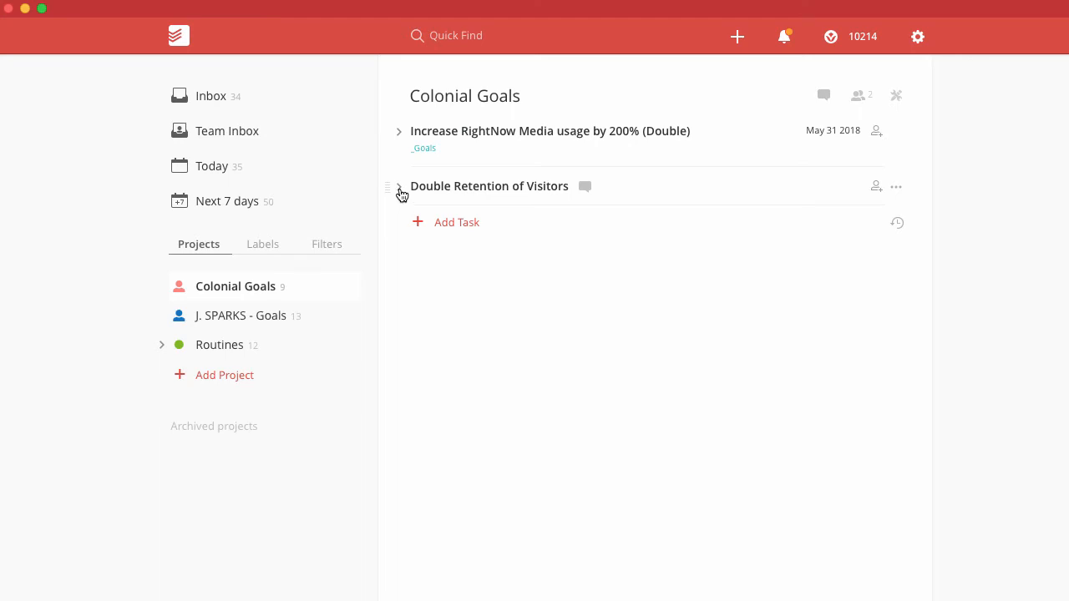
left_click(399, 187)
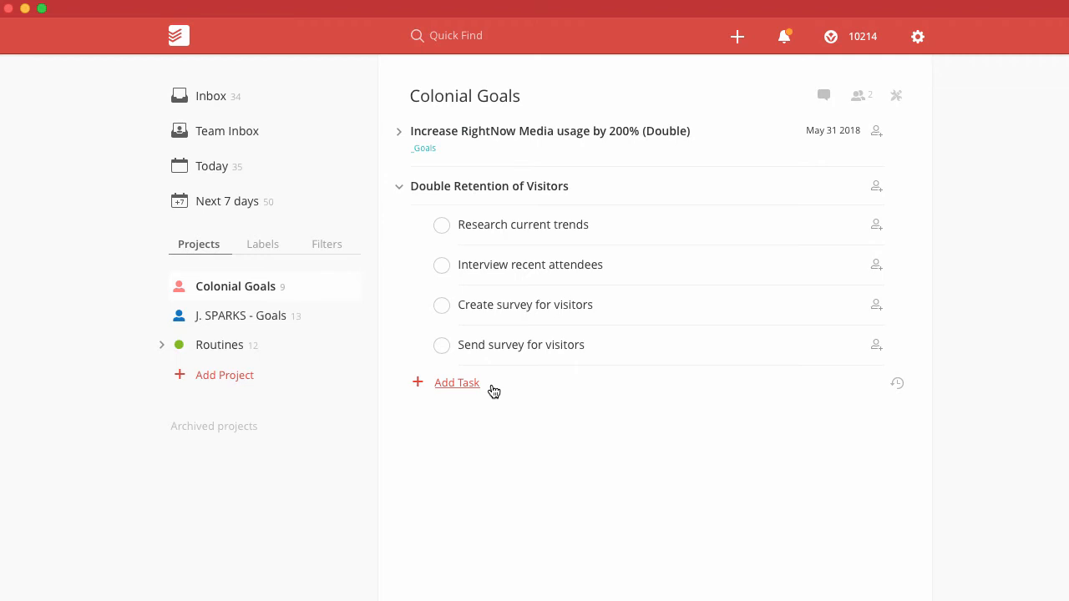
left_click(398, 187)
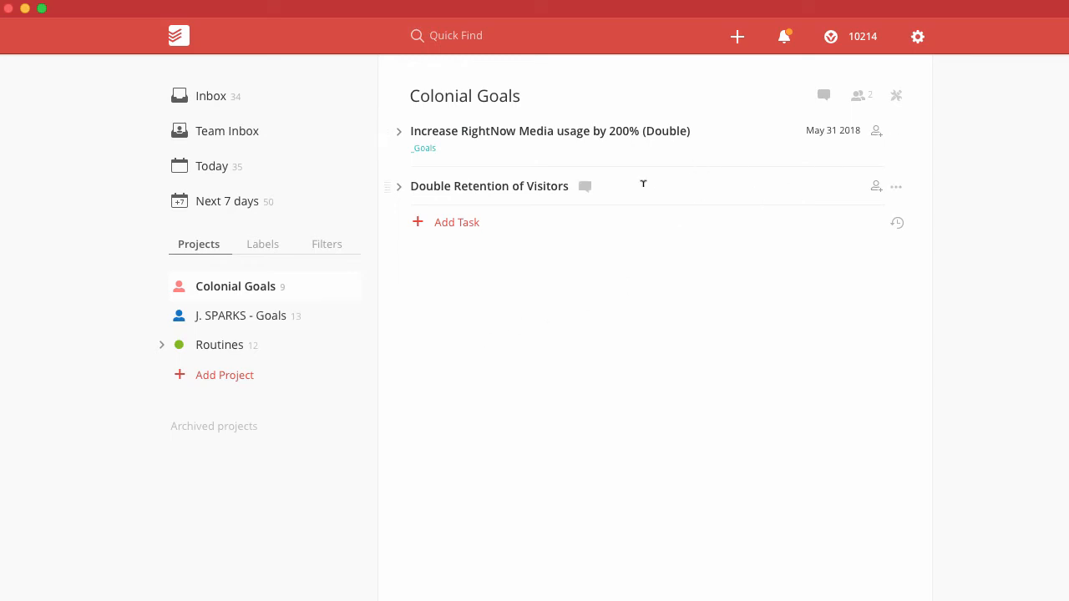
Set the due date of the Double Retention of Visitors goal to Nov 1 and save it.
left_click(822, 186)
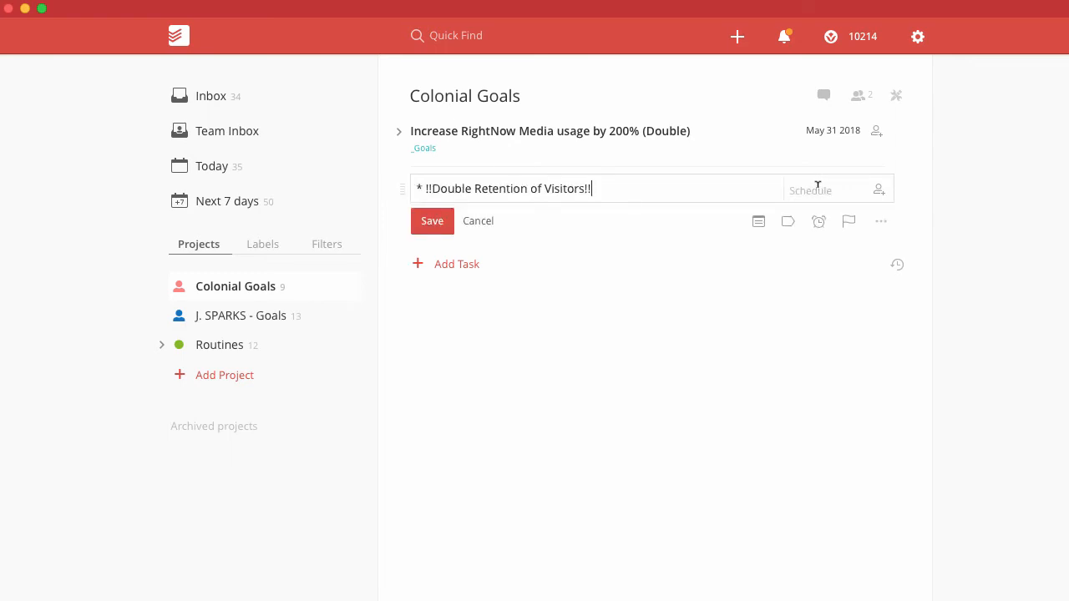
left_click(817, 189)
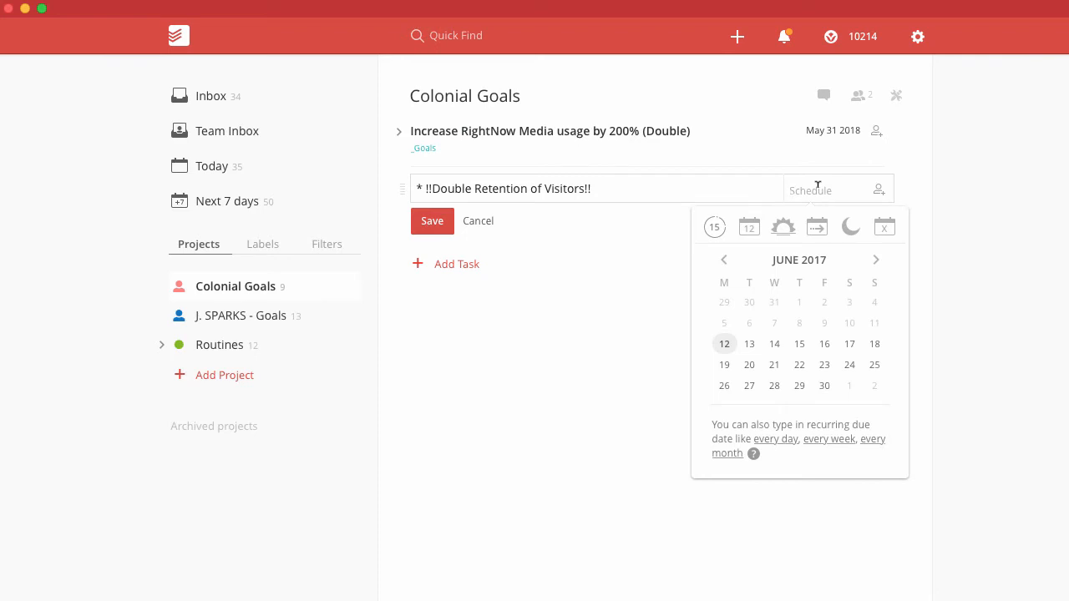
left_click(876, 262)
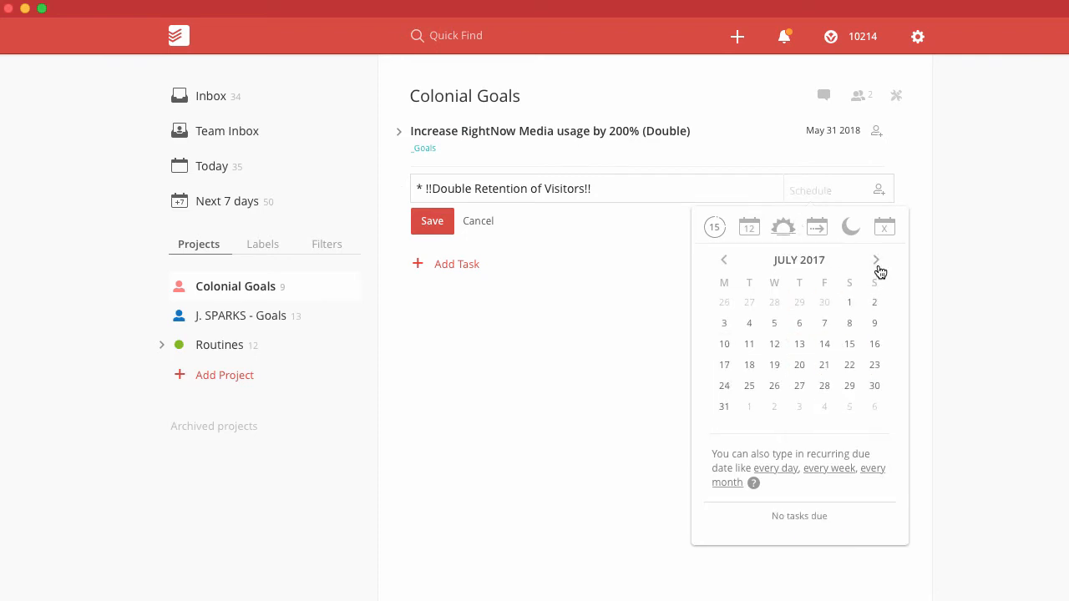
left_click(725, 266)
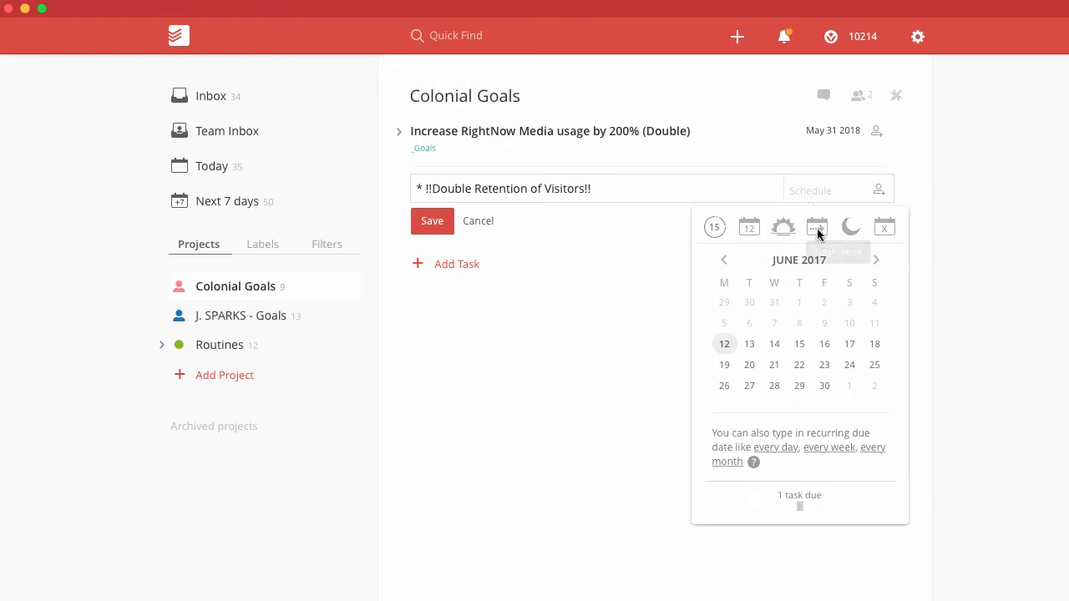
left_click(734, 177)
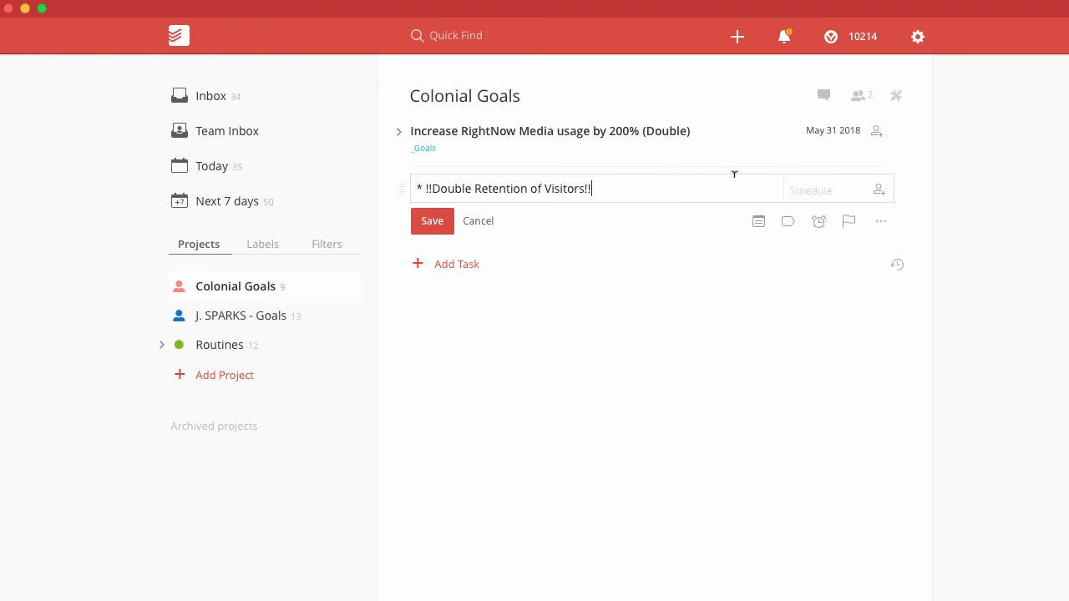
left_click(805, 177)
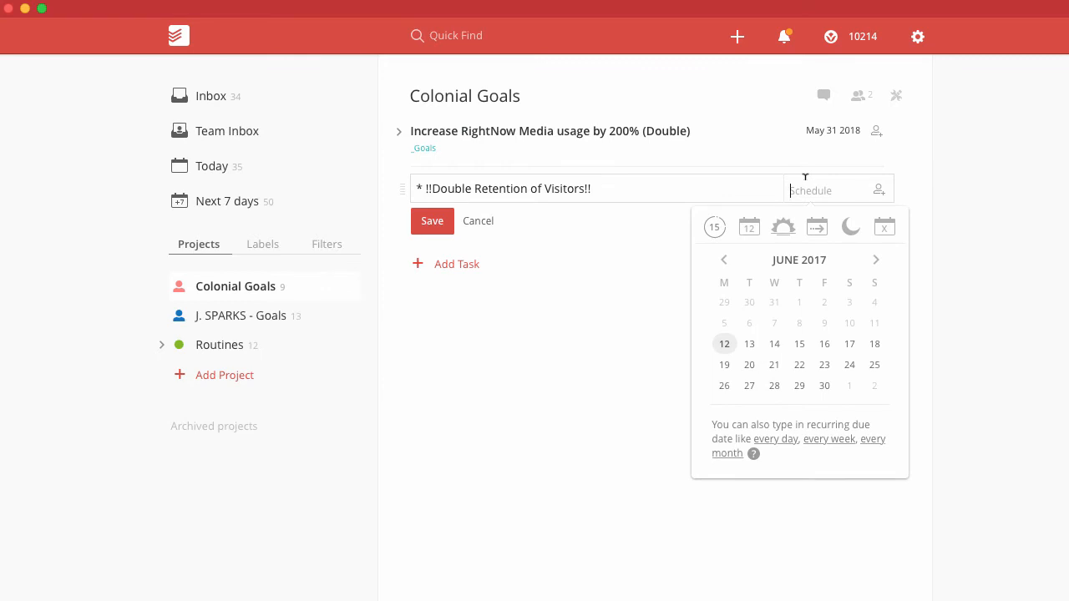
type("Nove")
key("BackSpace")
type("1")
key("Return")
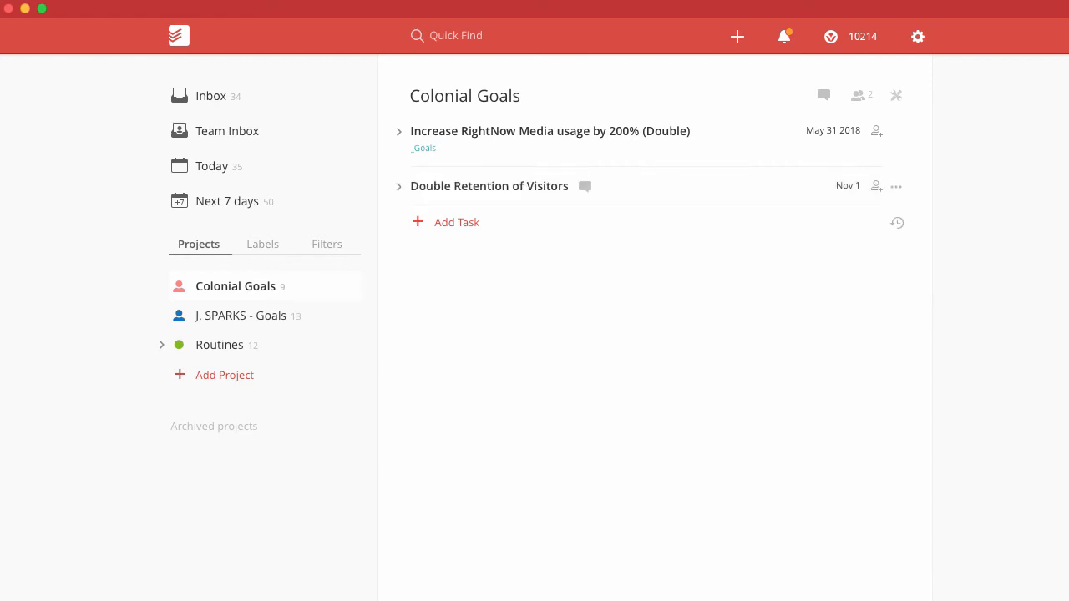
Expand the Double Retention of Visitors goal and schedule its Research current trends subtask for July 2.
left_click(400, 187)
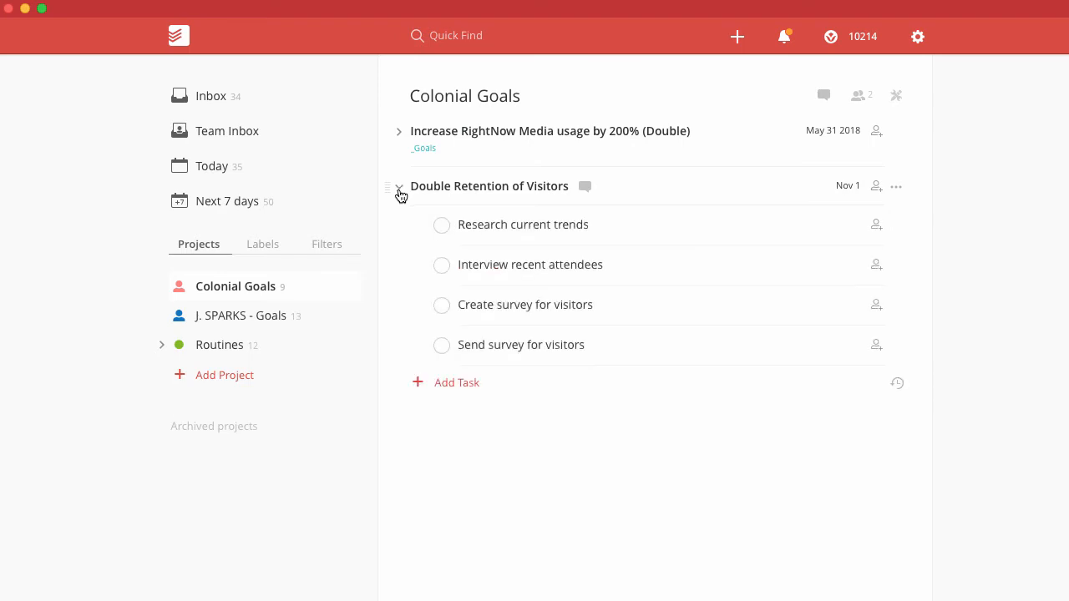
left_click(841, 223)
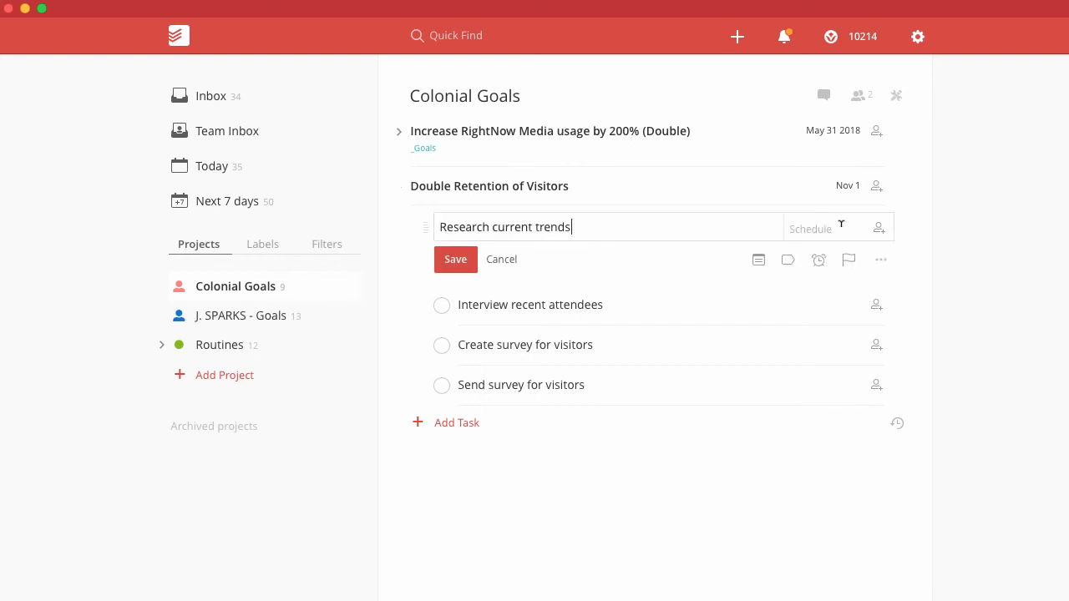
left_click(841, 223)
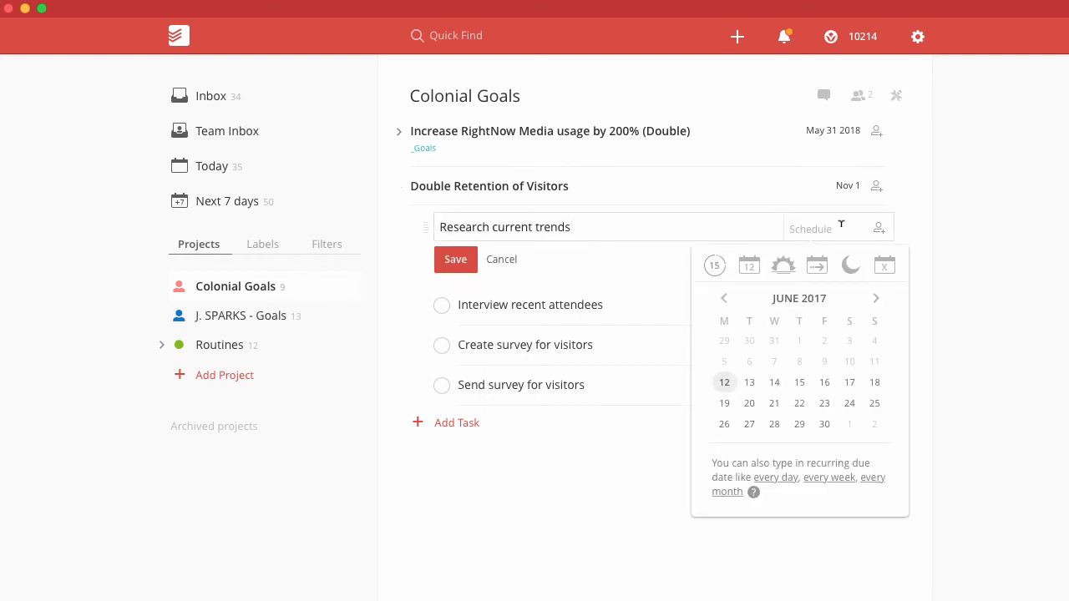
type("July 2")
key("Return")
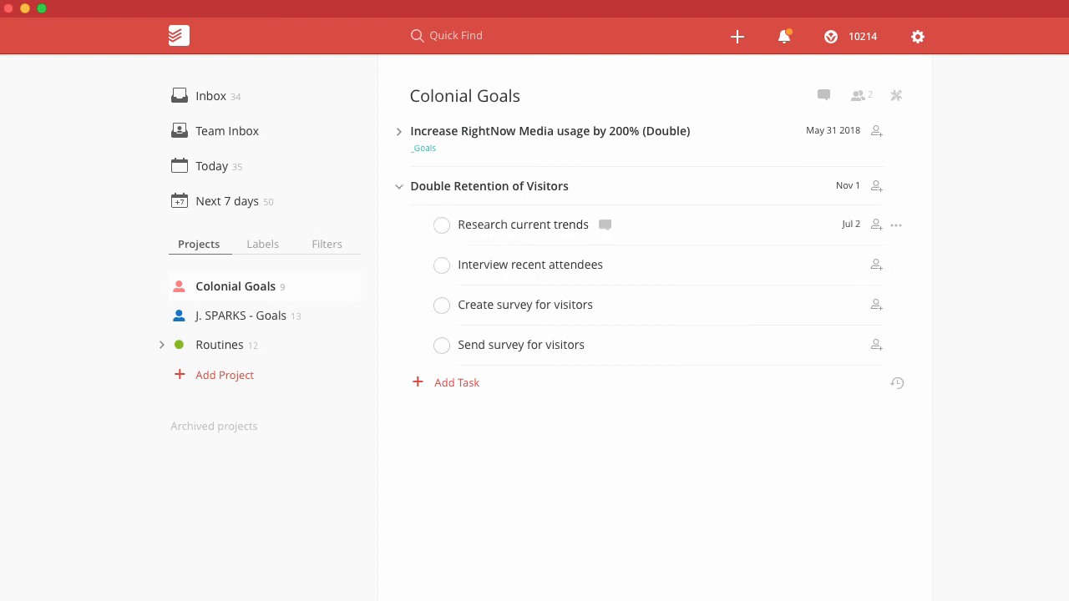
Schedule the Interview recent attendees subtask for July 15.
left_click(857, 261)
left_click(846, 262)
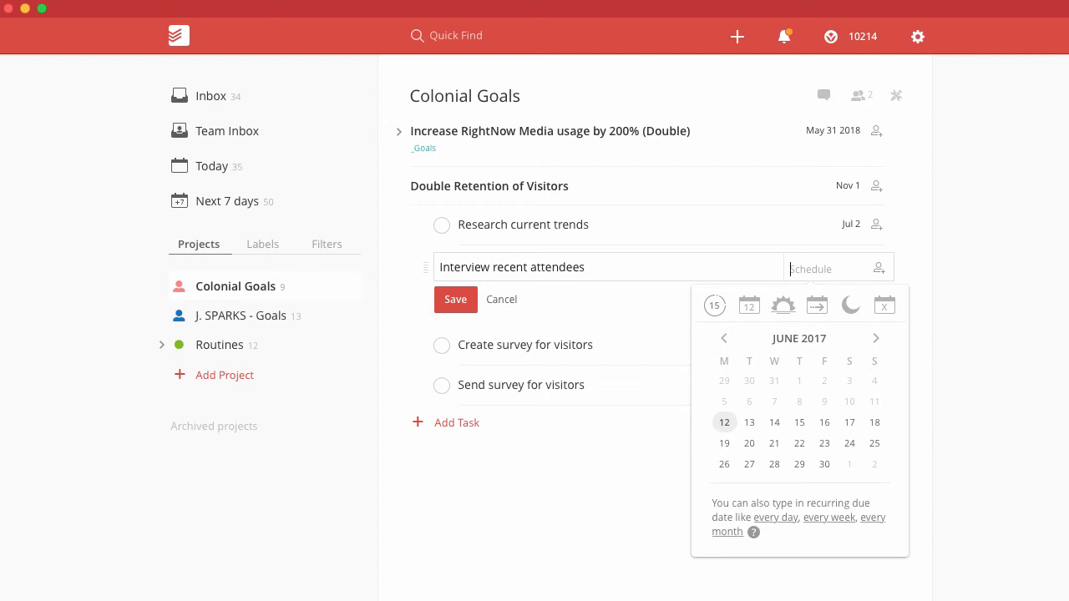
type("July 15")
key("Return")
Schedule the Create survey for visitors subtask for Aug 5.
left_click(848, 304)
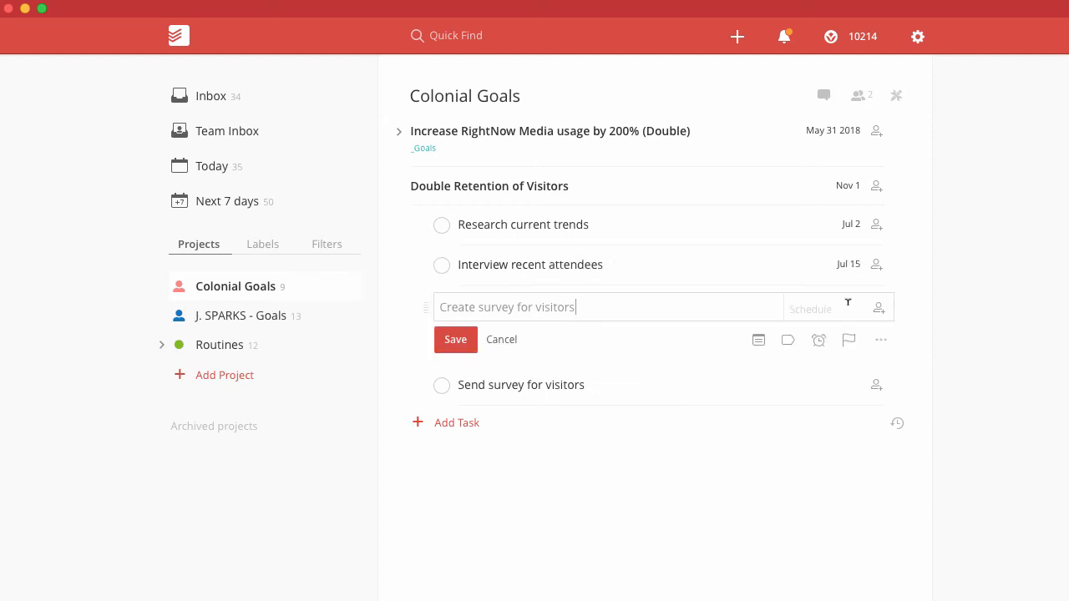
left_click(848, 304)
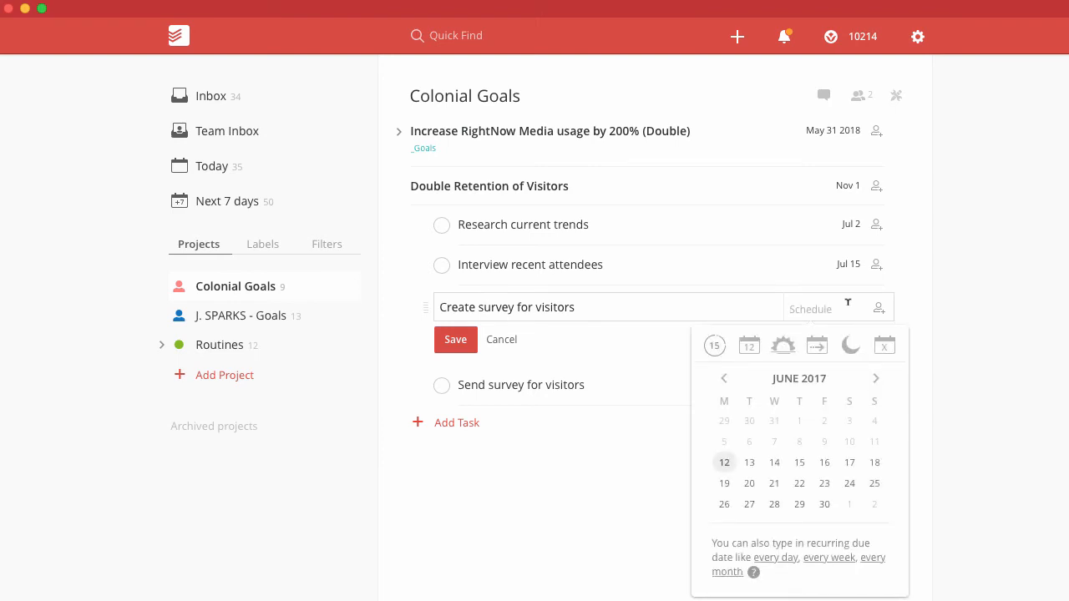
type("Aug 5")
key("Return")
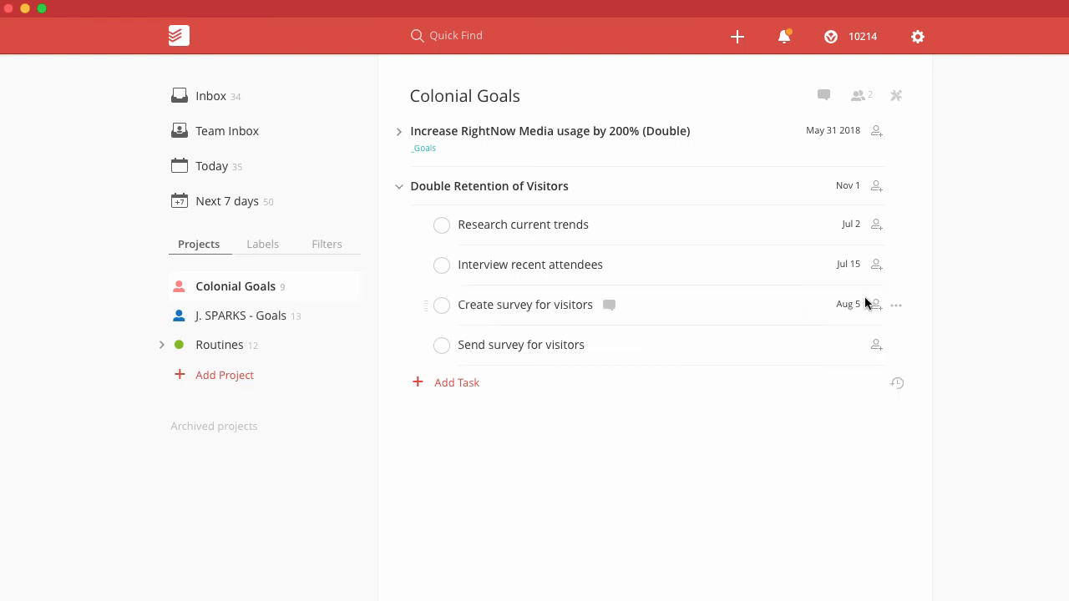
Schedule the Send survey for visitors subtask for Aug 25, and collapse the Double Retention of Visitors goal.
left_click(854, 347)
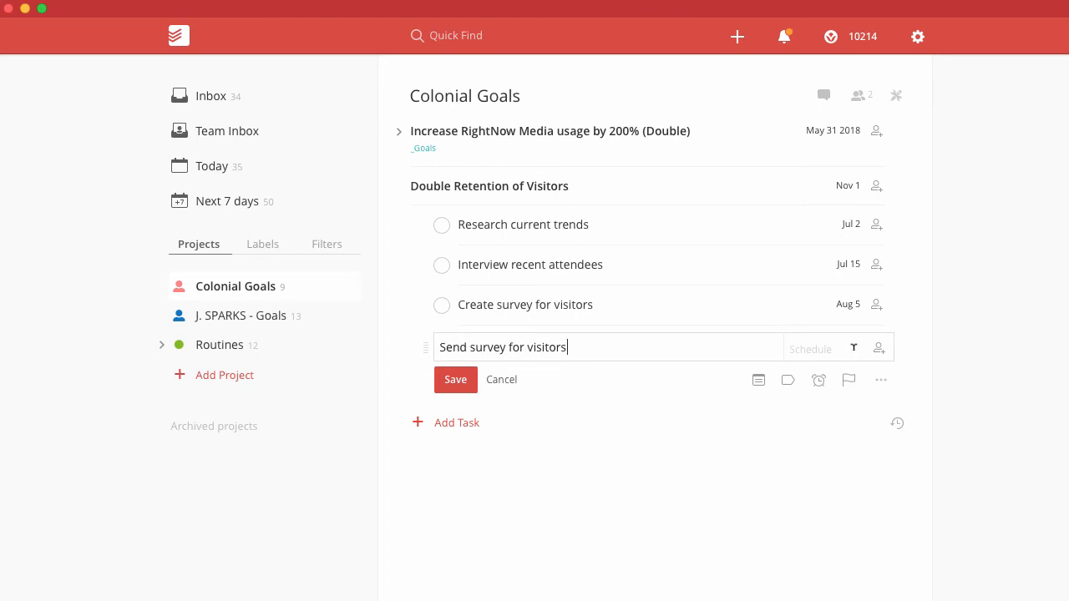
left_click(810, 349)
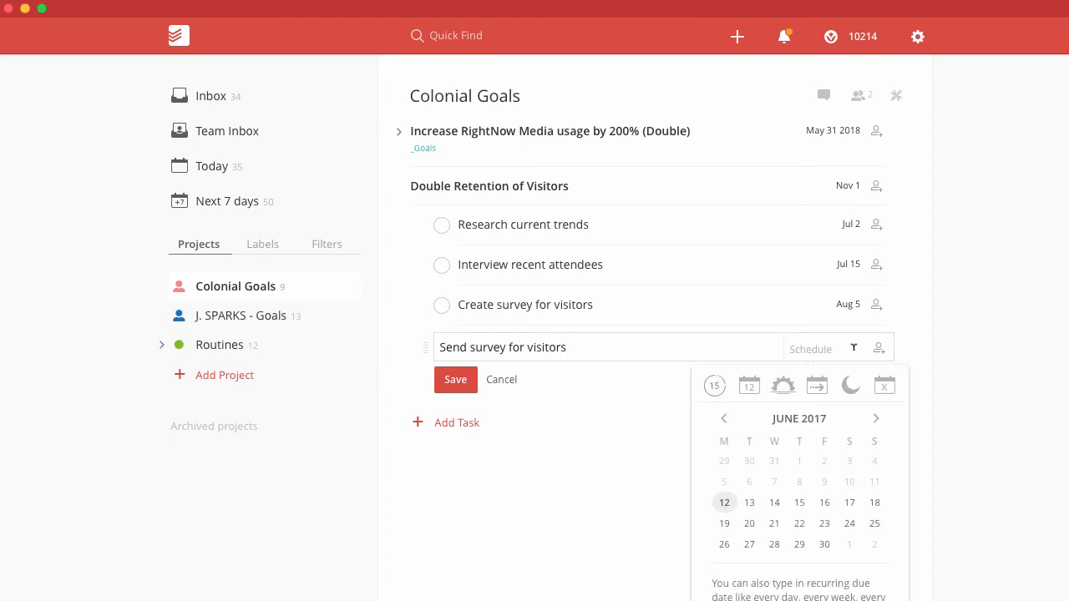
type("Aug 25")
key("Return")
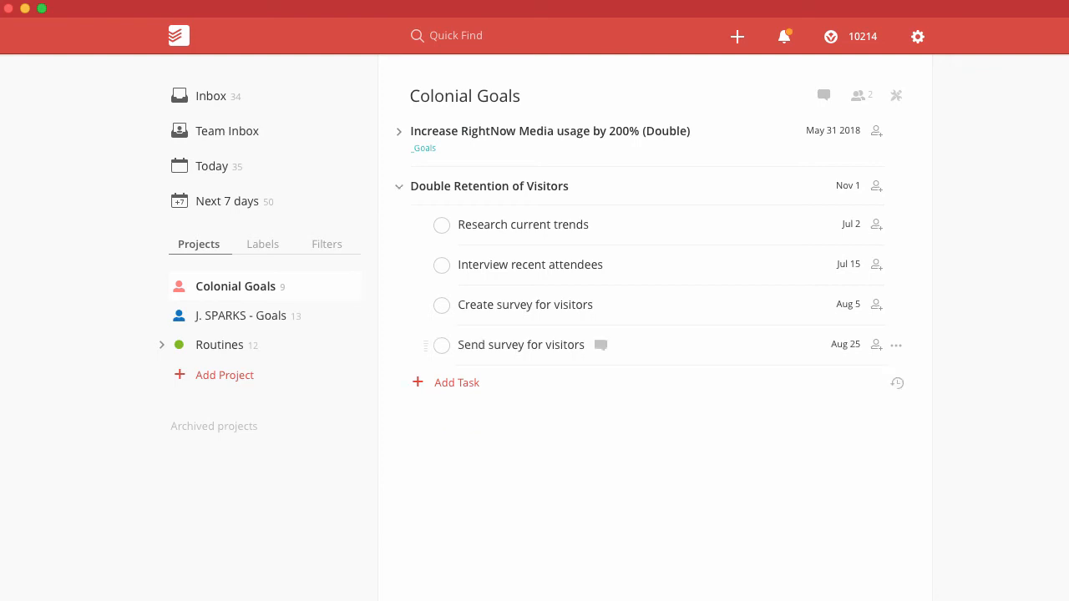
left_click(399, 187)
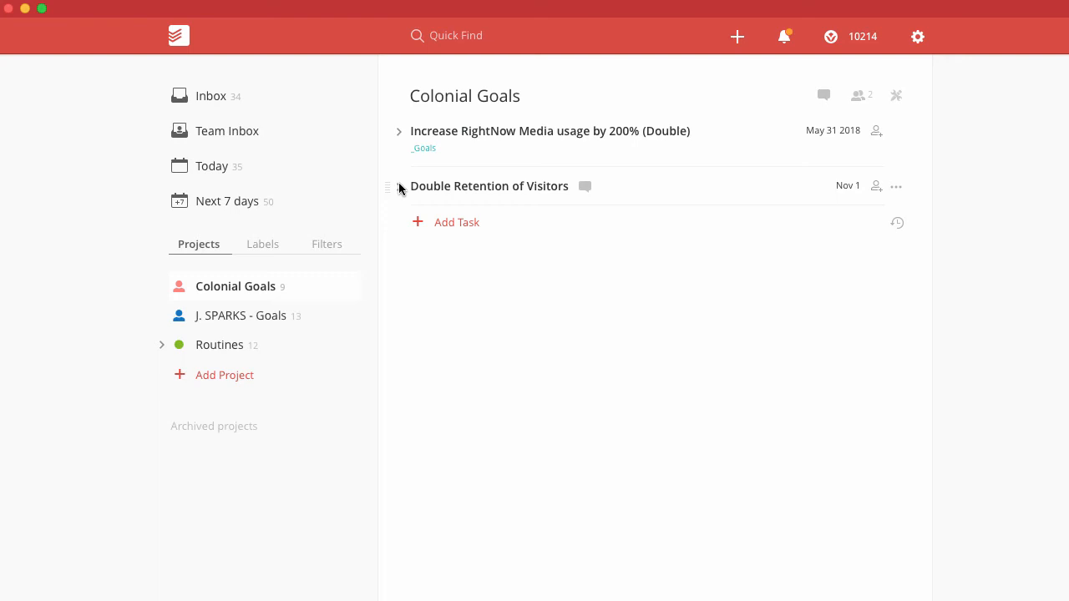
Look at the Colonial Goals project's collaborators and invitation field in its share options, and close them without inviting anyone.
left_click(857, 102)
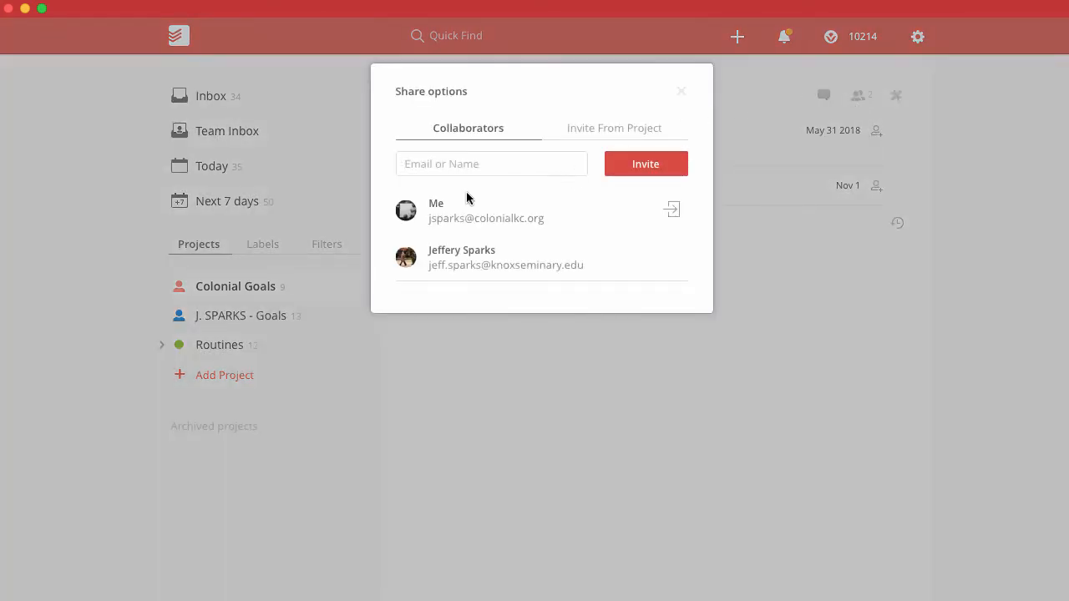
left_click(459, 154)
mouse_move(506, 250)
left_click(681, 91)
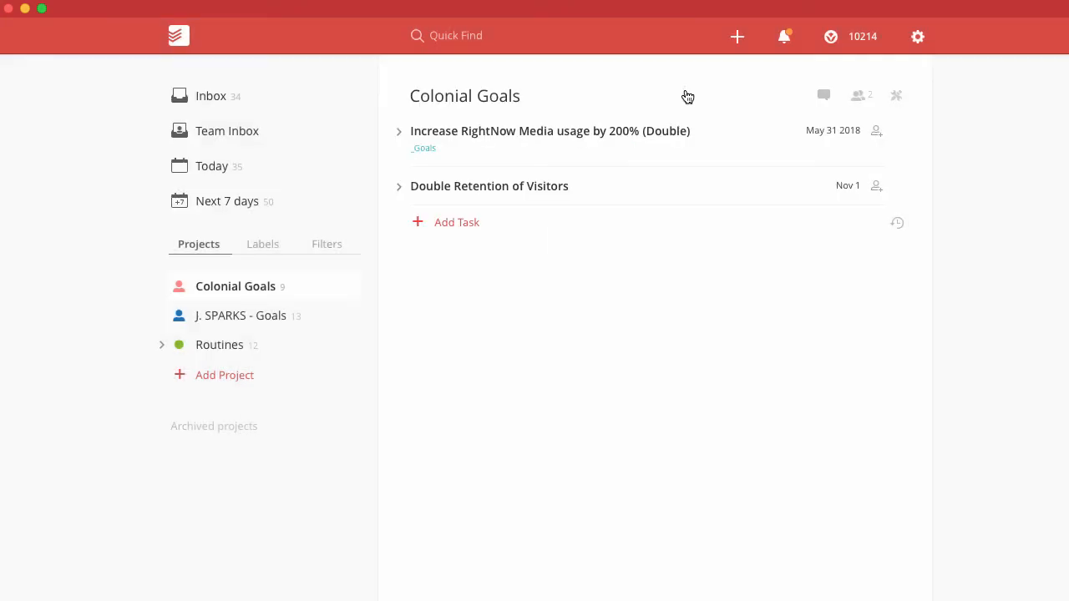
Try completing the Research current trends and Interview recent attendees subtasks, restore both to open, and collapse the goal again.
left_click(398, 187)
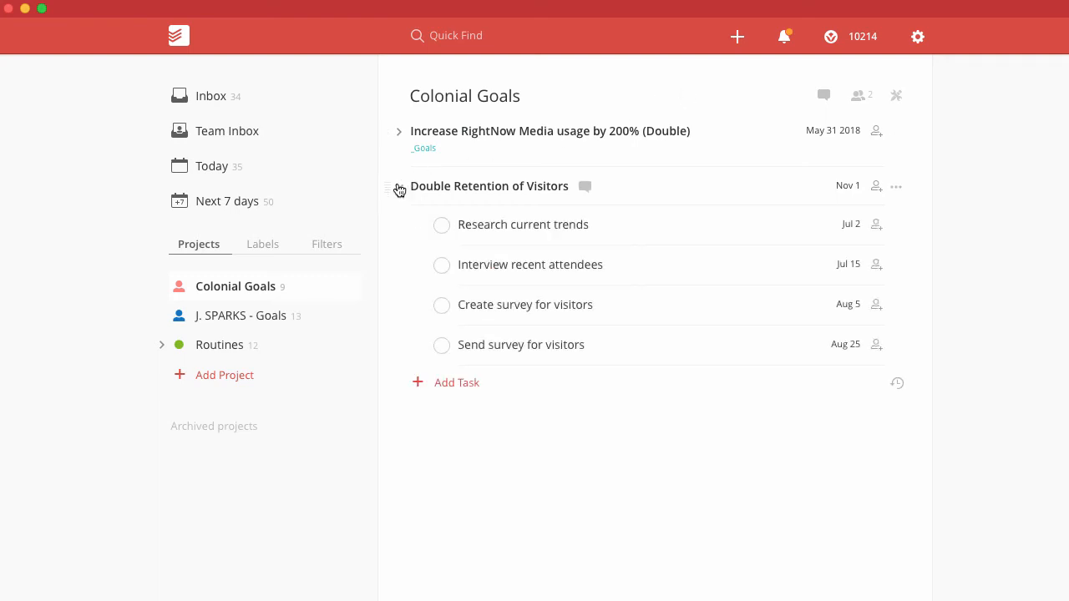
left_click(441, 227)
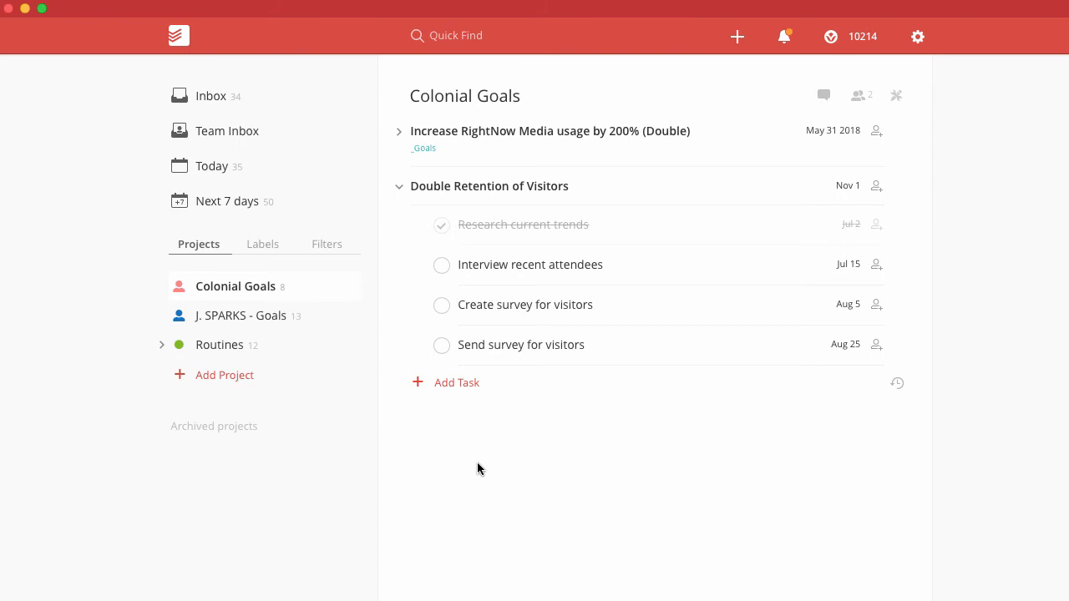
left_click(440, 226)
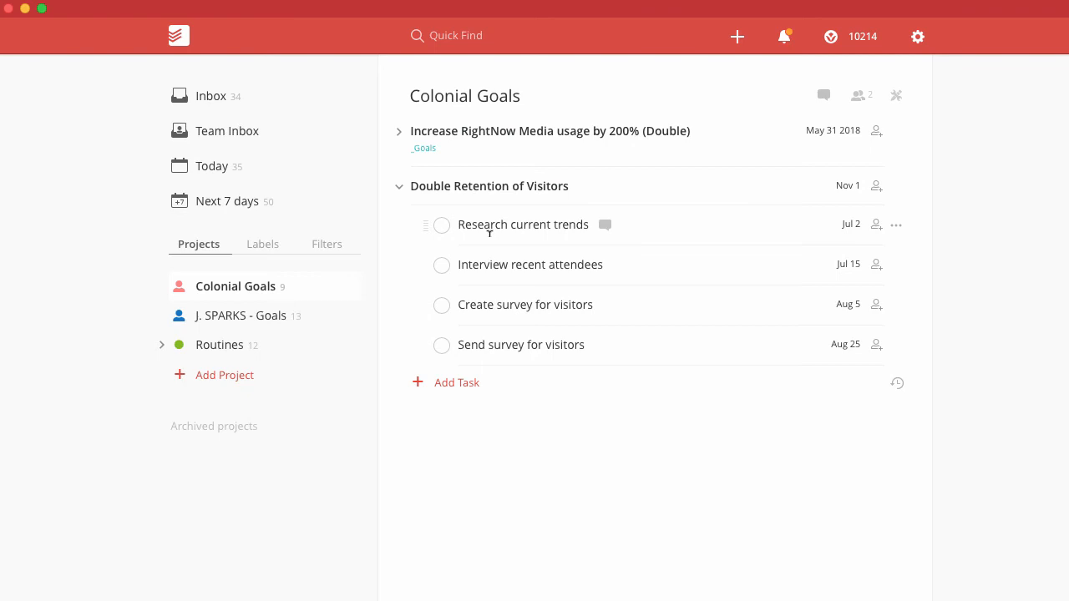
left_click(441, 225)
left_click(442, 266)
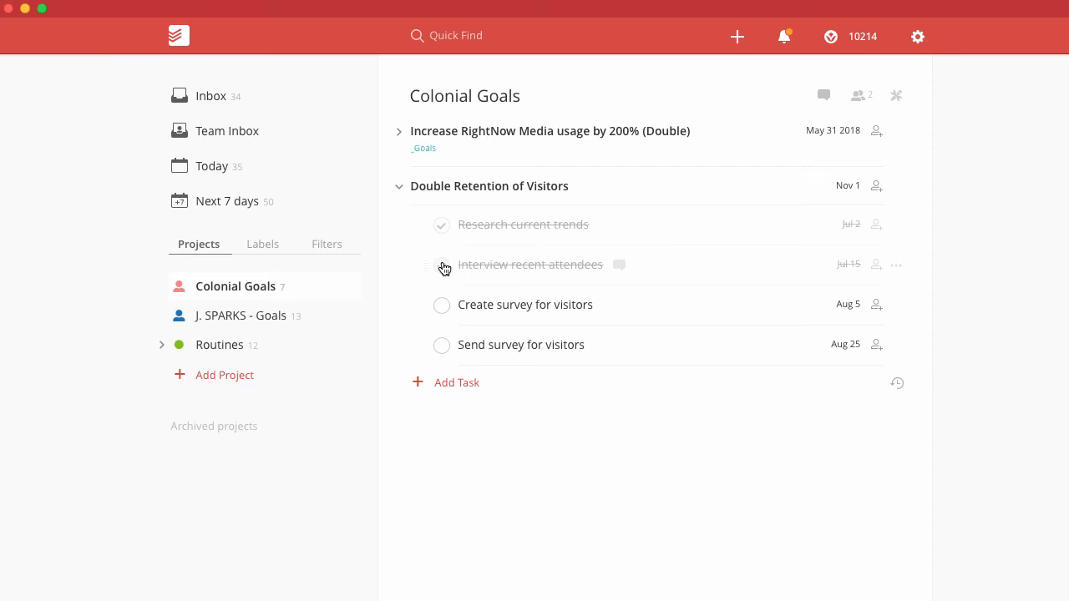
left_click(443, 265)
left_click(441, 224)
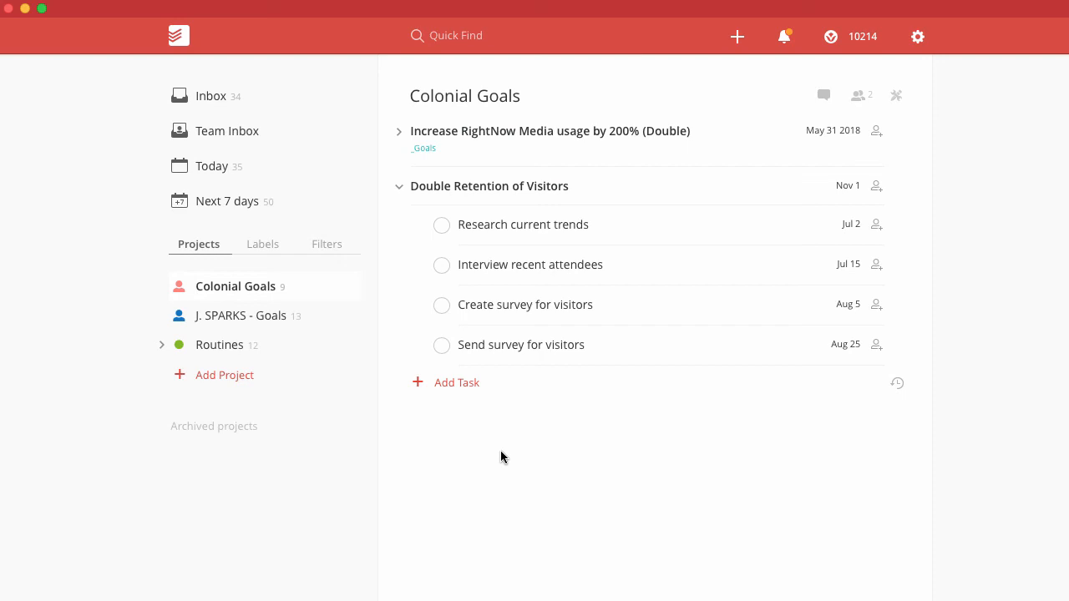
left_click(400, 187)
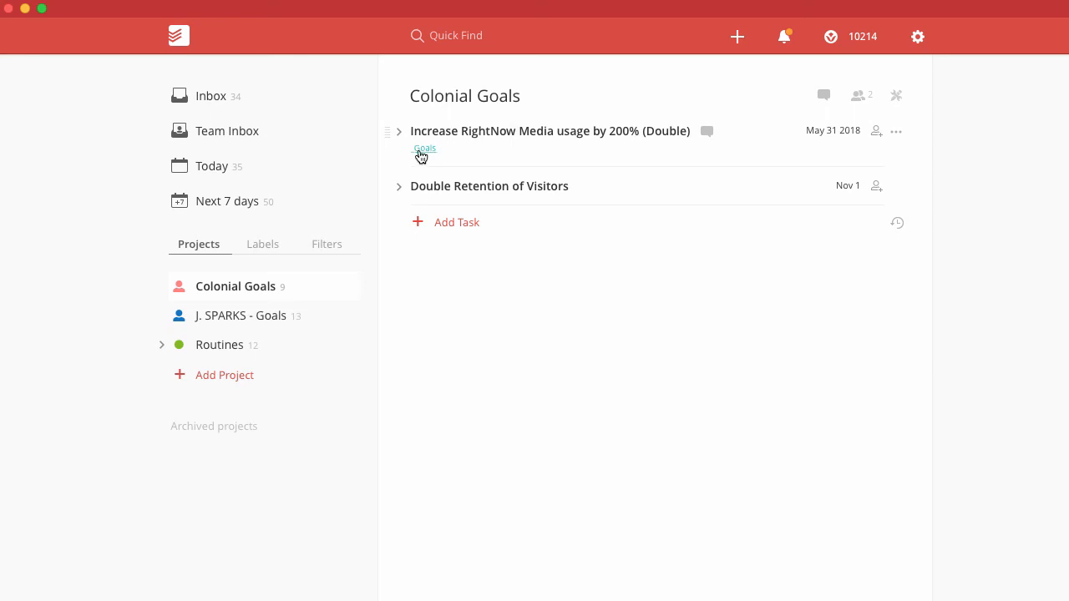
Add the _Goals label to the Double Retention of Visitors goal and save it.
left_click(658, 185)
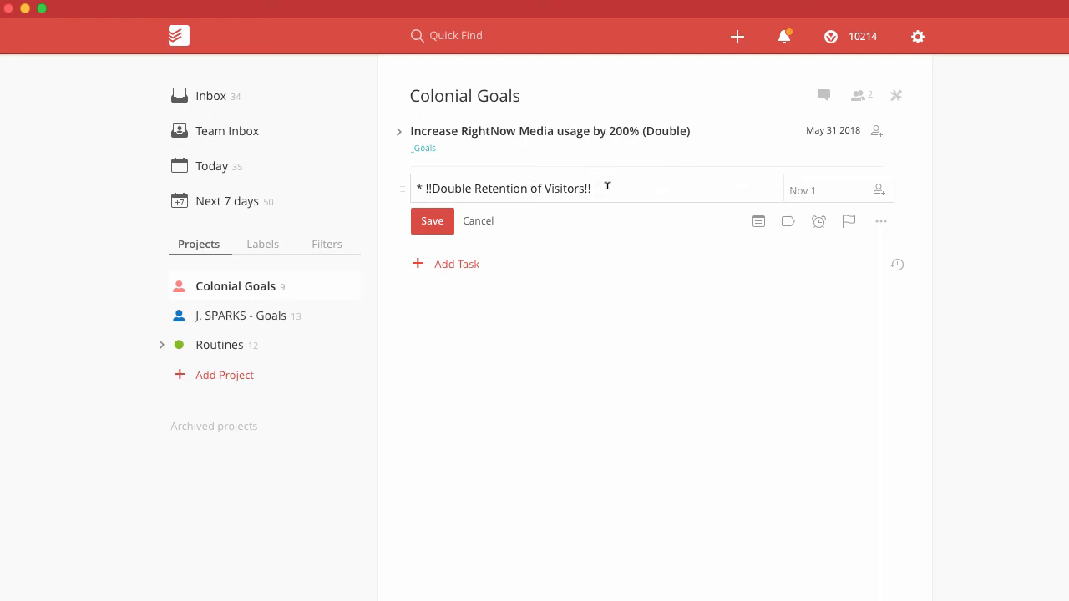
left_click(267, 249)
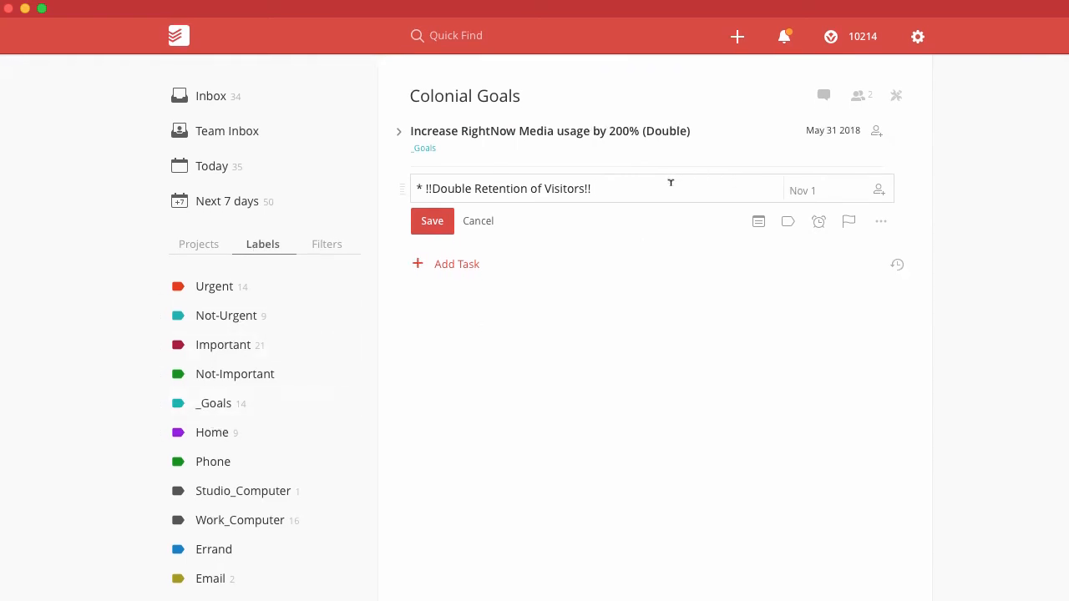
type("@")
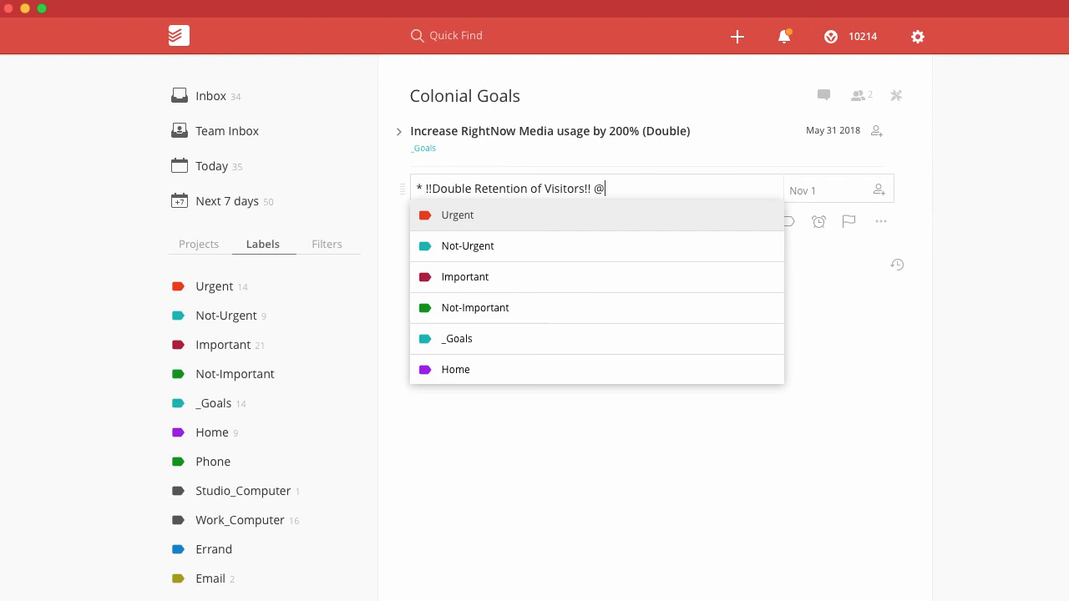
left_click(478, 339)
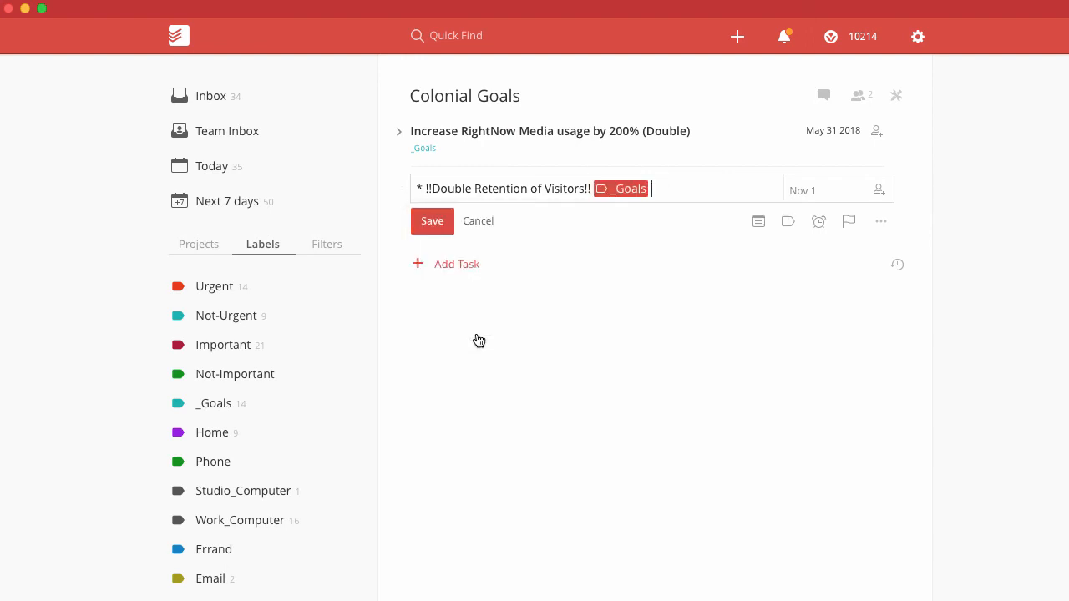
left_click(432, 230)
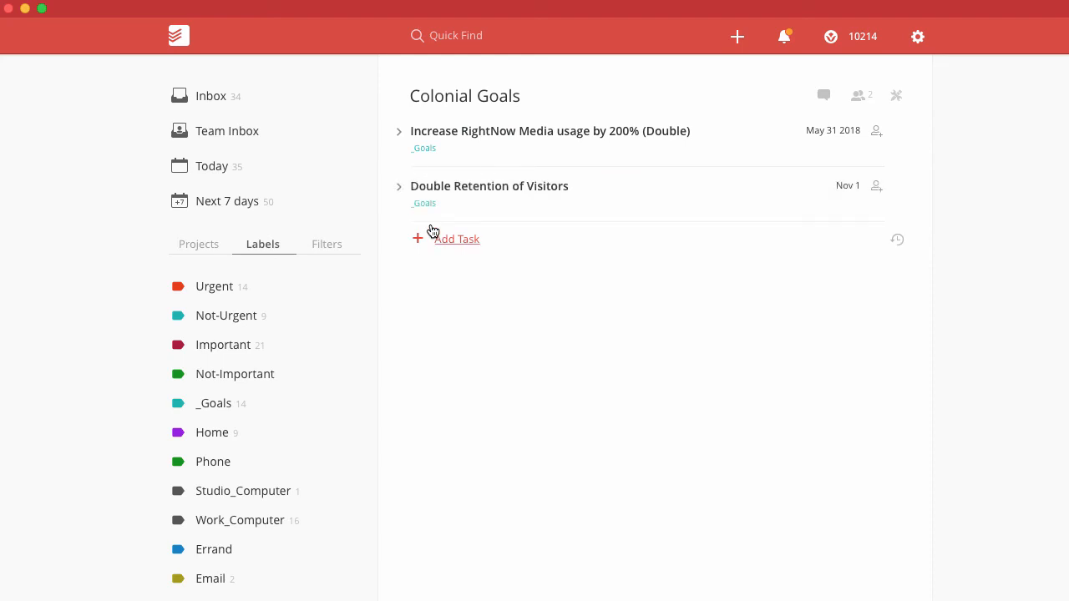
View the tasks under the Dashboard Daily filter and under the Goals filter.
left_click(326, 251)
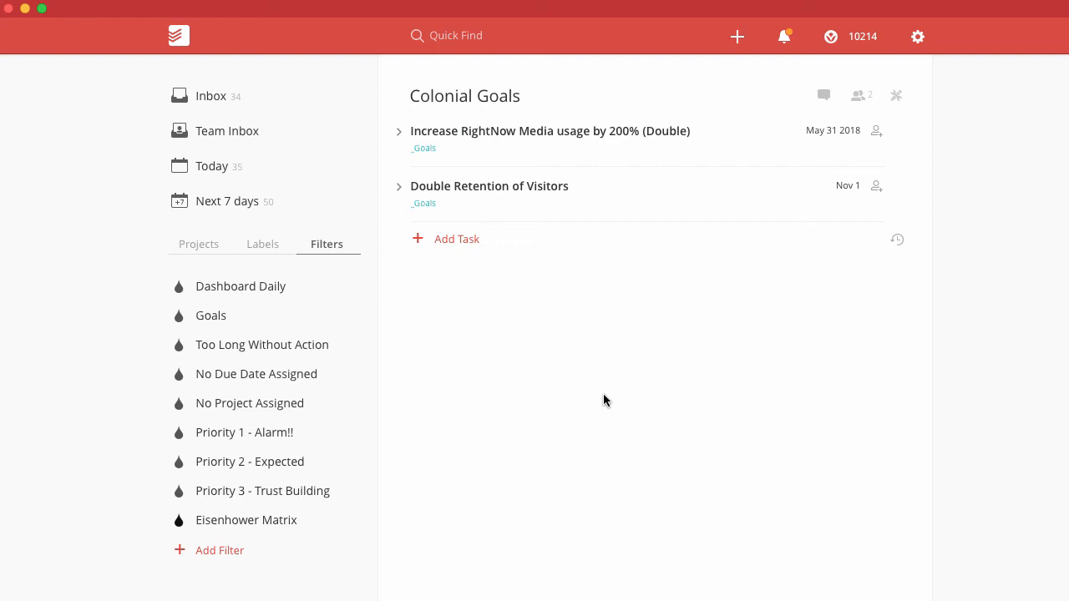
left_click(265, 292)
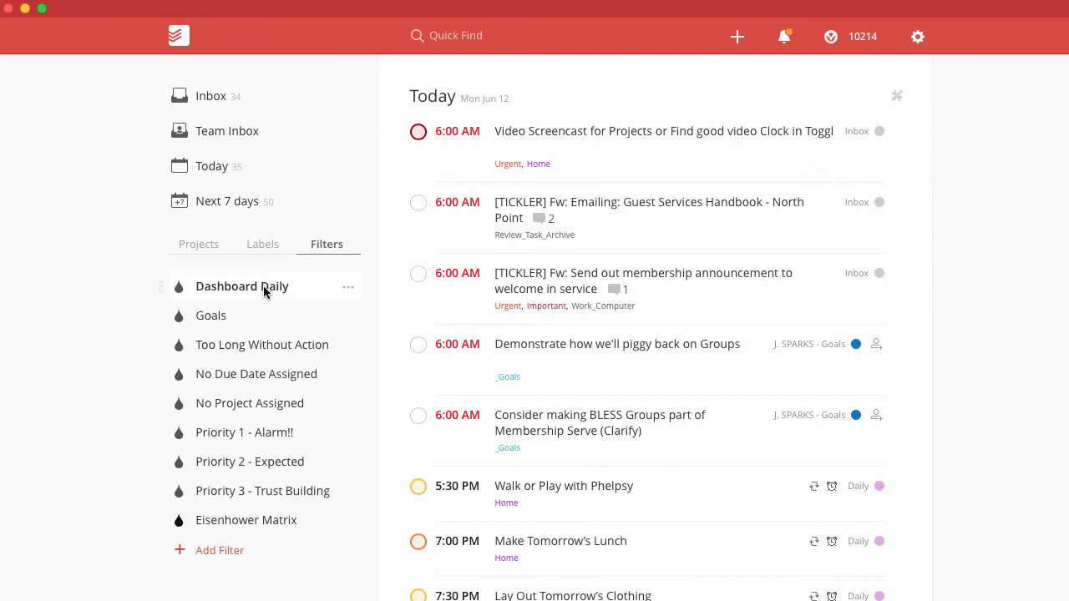
left_click(216, 317)
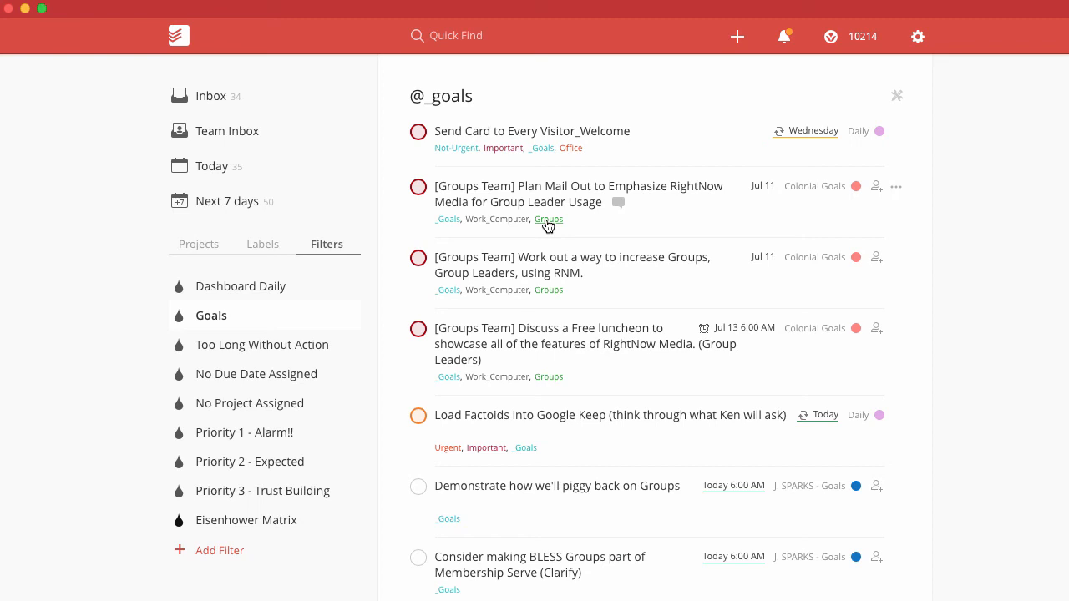
Return to the Colonial Goals project and display the list of saved filters beside it.
left_click(194, 241)
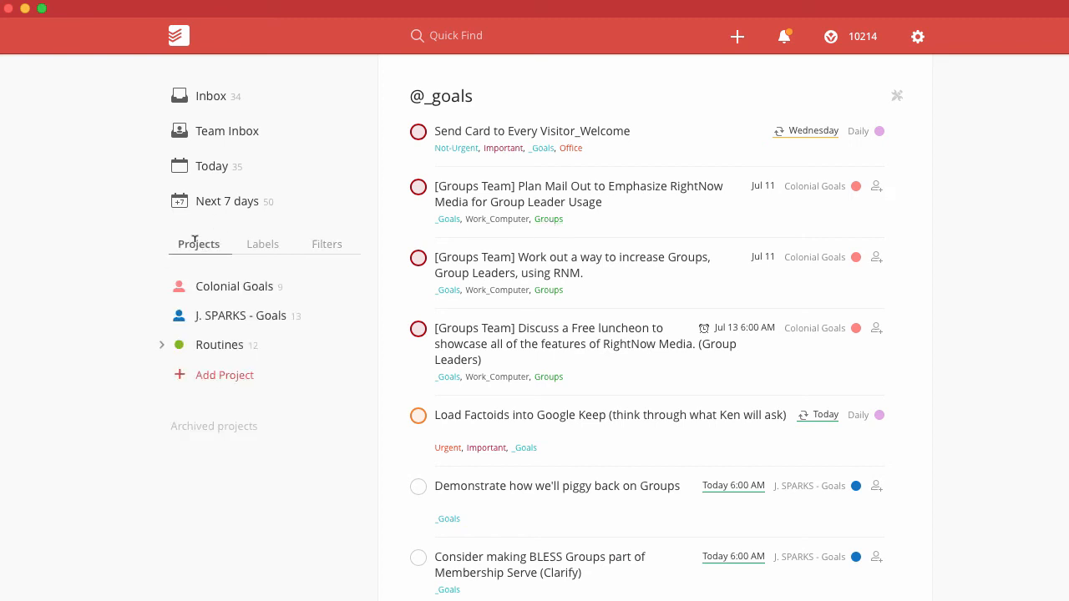
left_click(212, 286)
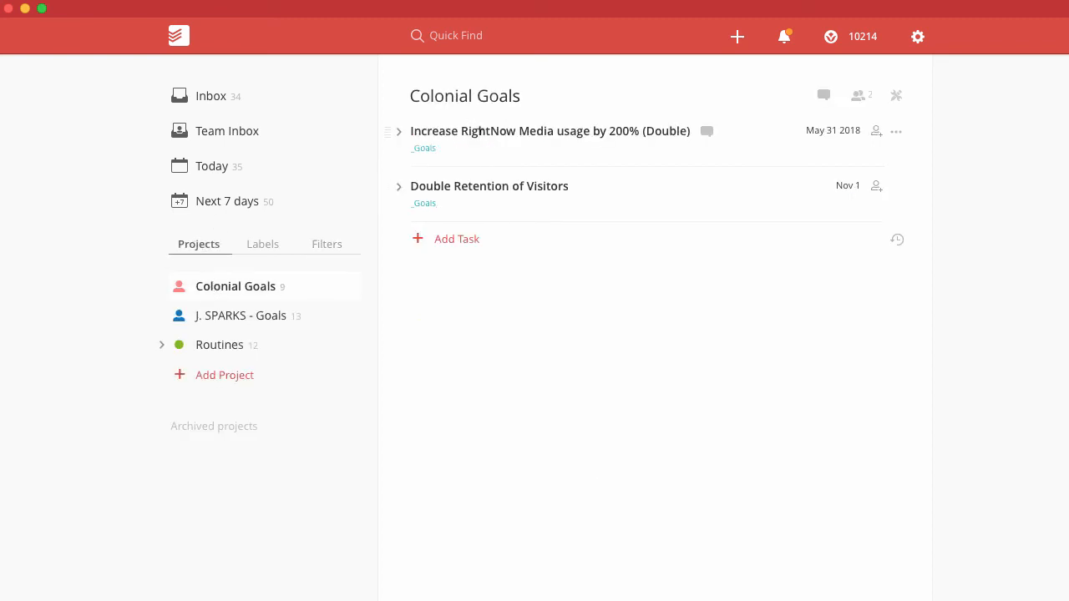
left_click(282, 245)
left_click(325, 249)
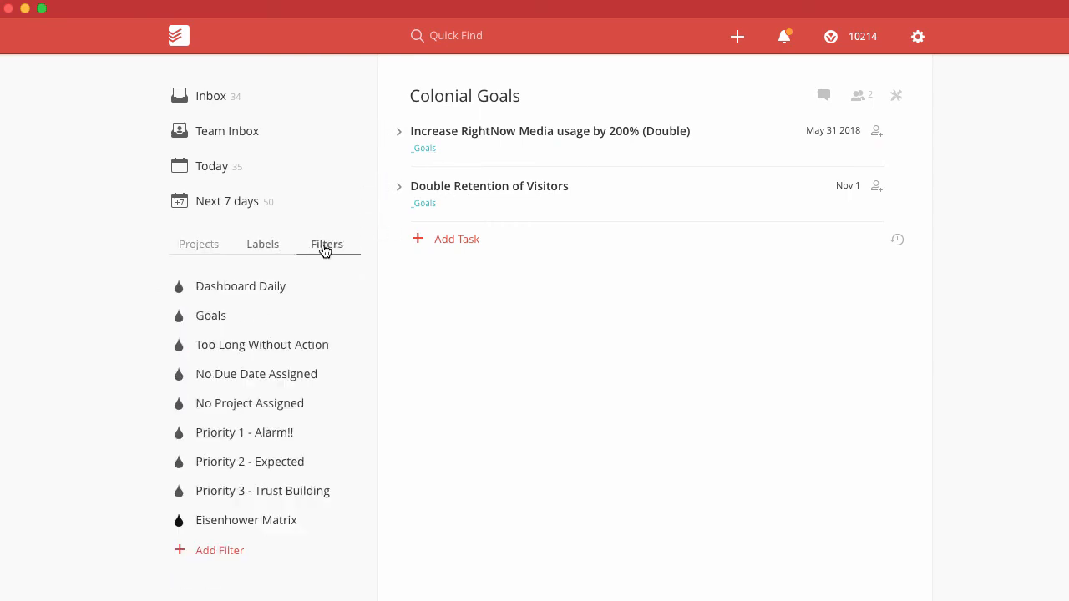